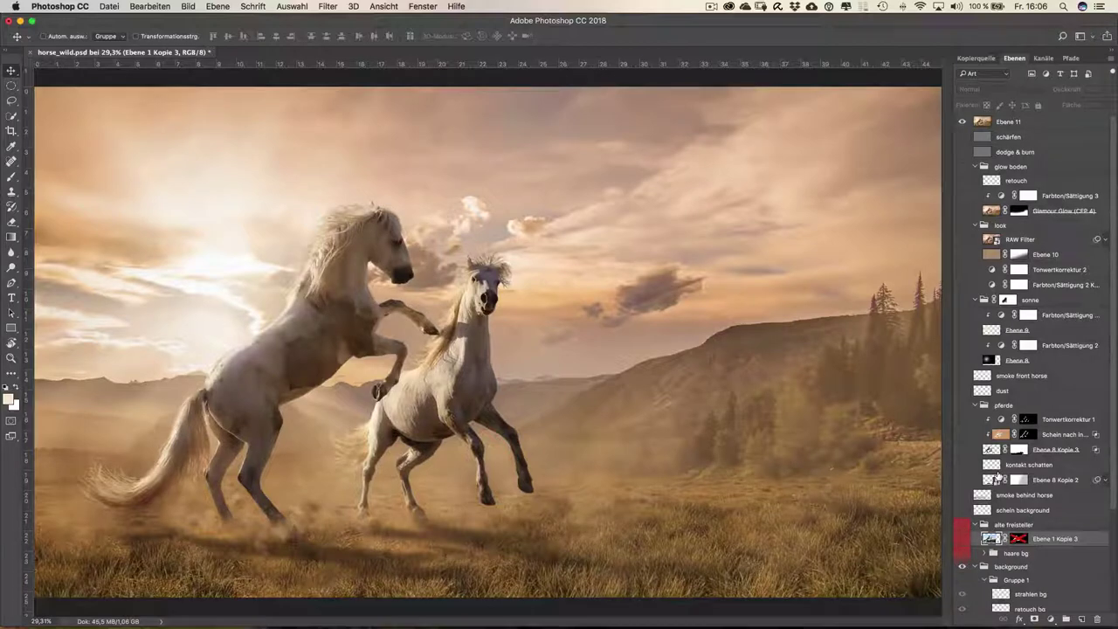
- Reveal the Ebene 4 haze over the hills and the Ebene 3 cloudy sky with forested valley
{"action": "left_click", "coordinate": [963, 123]}
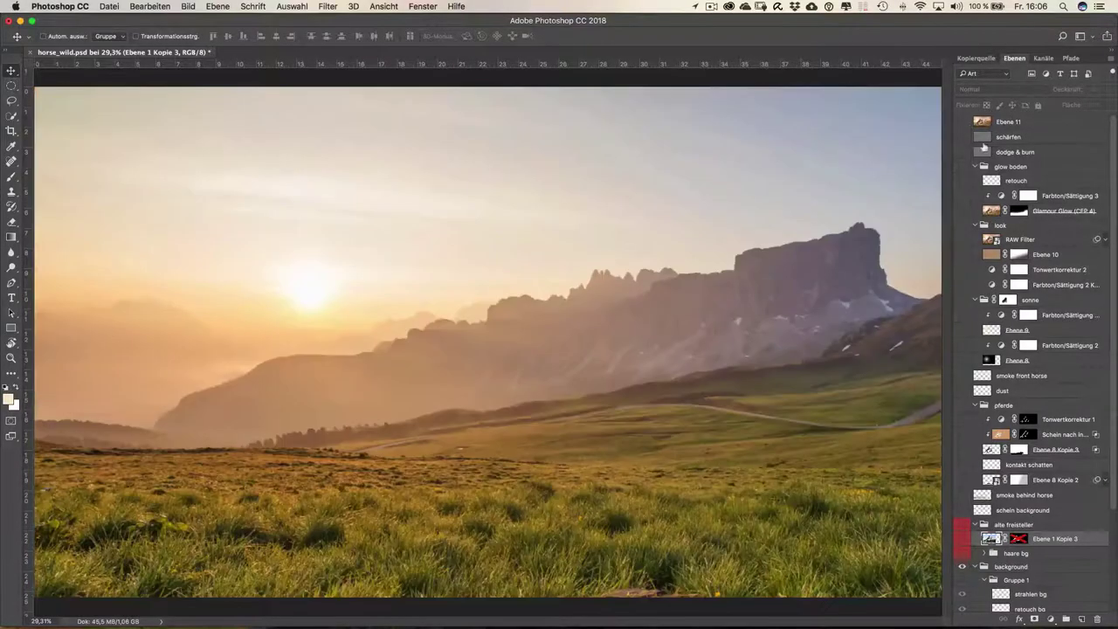
{"action": "scroll", "coordinate": [1095, 334], "scroll_direction": "down", "scroll_amount": 5}
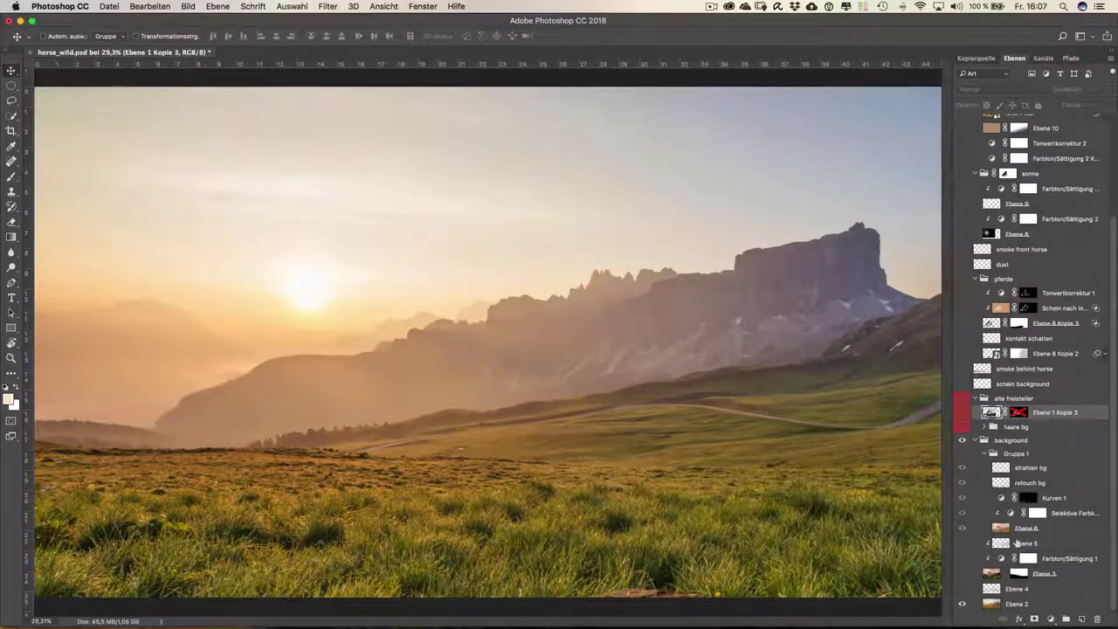
{"action": "left_click", "coordinate": [962, 589]}
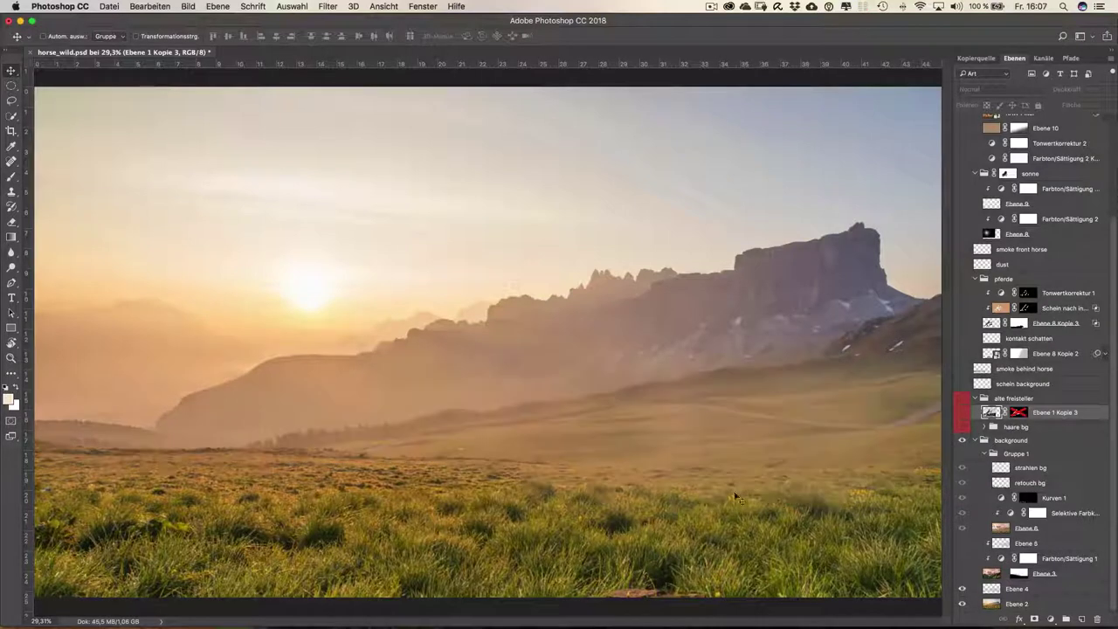
{"action": "left_click", "coordinate": [962, 589]}
{"action": "left_click", "coordinate": [962, 574]}
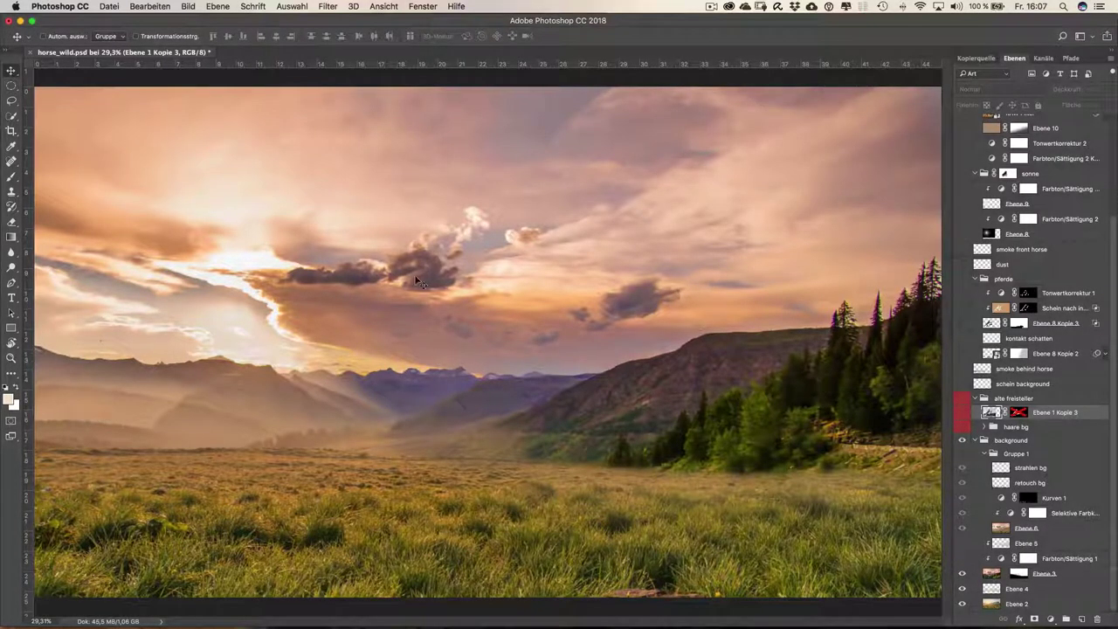
- Compare the sky layer and keep the Farbton/Sättigung 1 brightening adjustment switched on
{"action": "left_click", "coordinate": [962, 574]}
{"action": "left_click", "coordinate": [961, 576]}
{"action": "left_click", "coordinate": [961, 576]}
{"action": "left_click", "coordinate": [962, 559]}
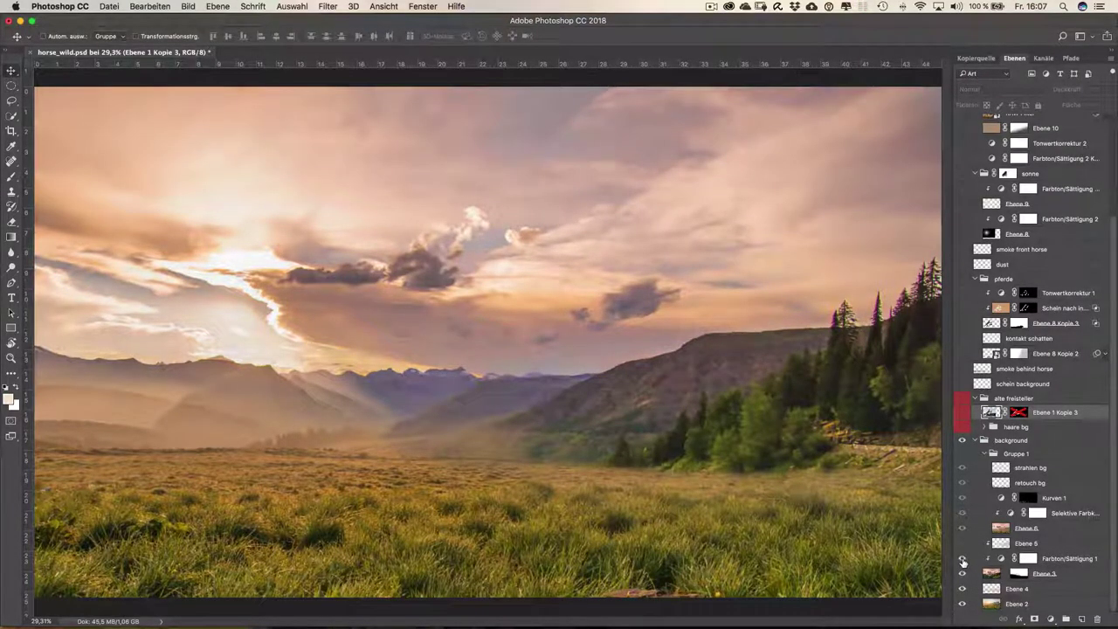
{"action": "left_click", "coordinate": [961, 559]}
{"action": "left_click", "coordinate": [961, 559]}
{"action": "left_click", "coordinate": [961, 543]}
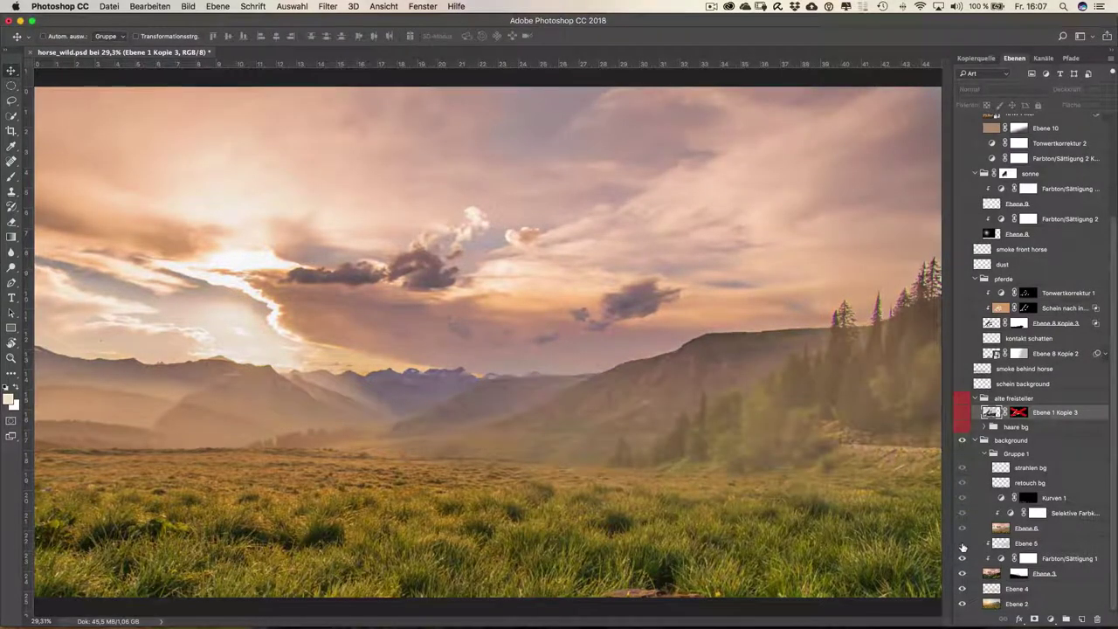
- Compare and enable the Ebene 5 tree haze and the Ebene 6 grass layer
{"action": "left_click", "coordinate": [961, 543]}
{"action": "left_click", "coordinate": [961, 543]}
{"action": "left_click", "coordinate": [962, 528]}
{"action": "left_click", "coordinate": [962, 529]}
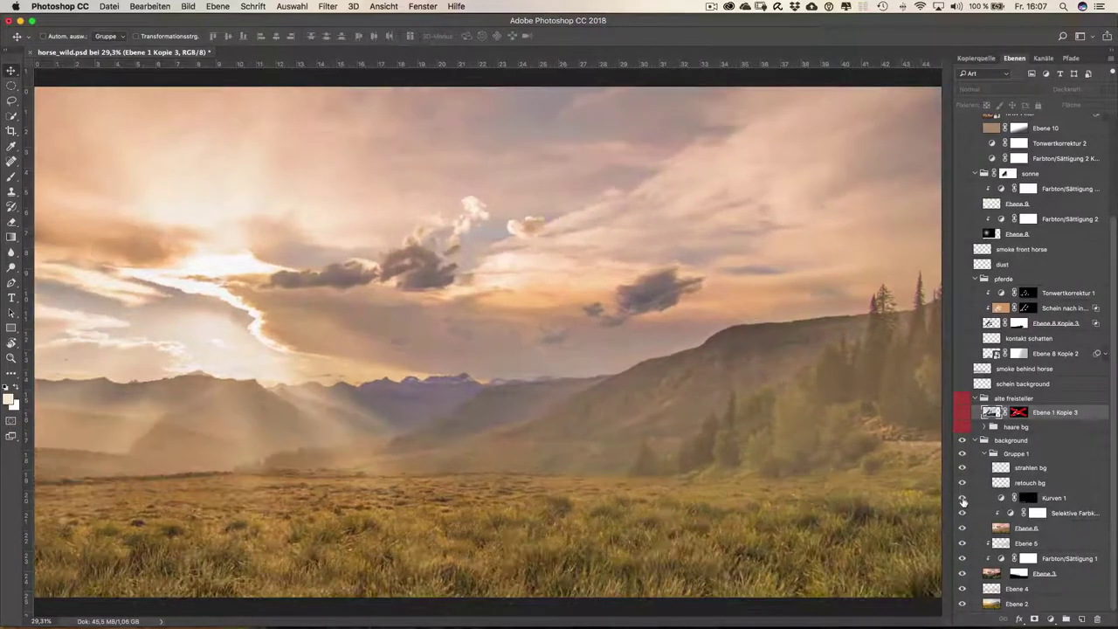
{"action": "left_click", "coordinate": [961, 512]}
- Compare the Gruppe 1 lighting layers and enable the Selektive Farbkorrektur colour correction
{"action": "left_click", "coordinate": [963, 499]}
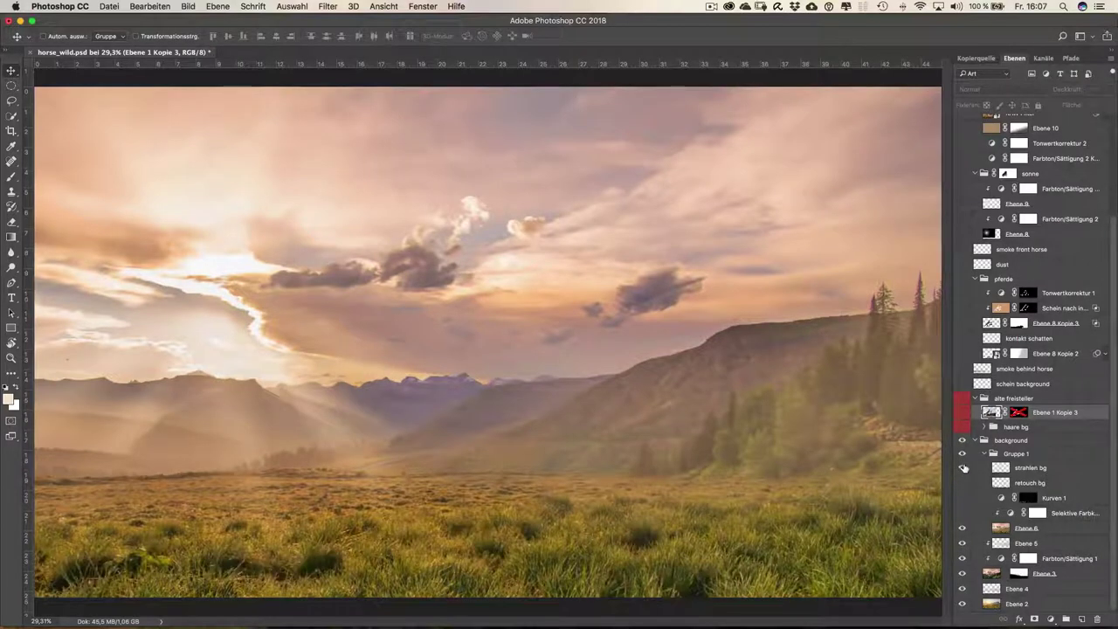
{"action": "left_click", "coordinate": [962, 468]}
{"action": "left_click", "coordinate": [962, 454]}
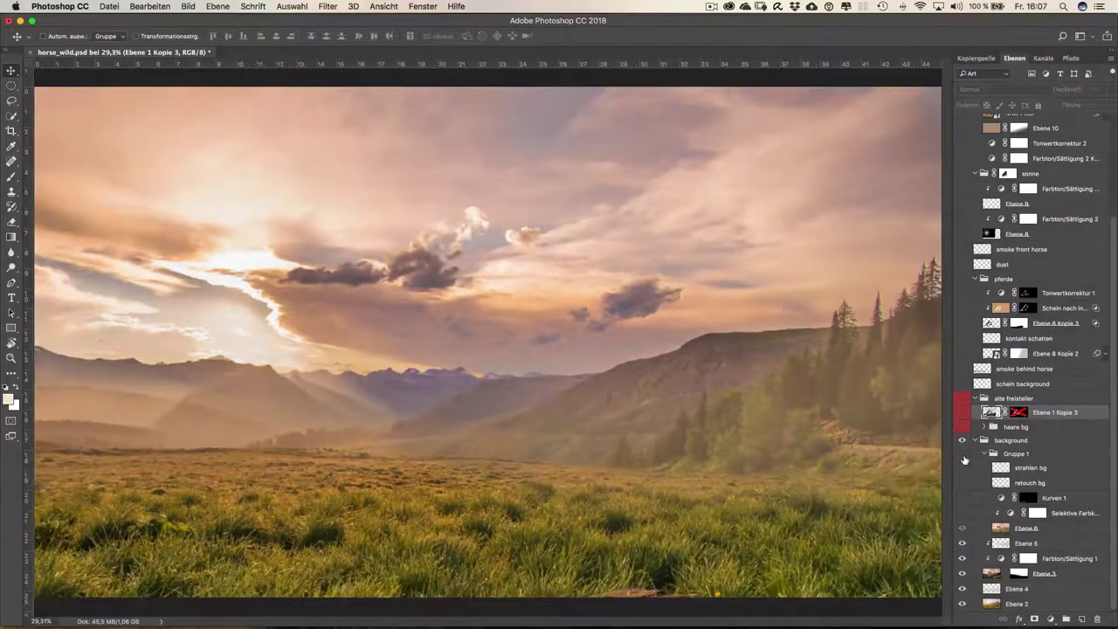
{"action": "left_click", "coordinate": [962, 454]}
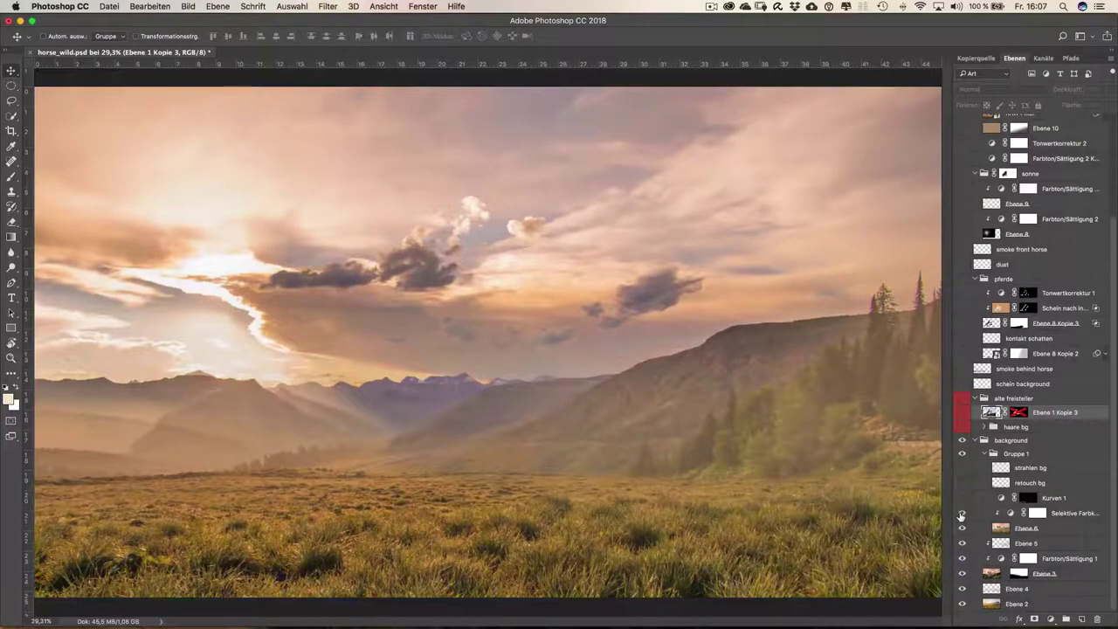
{"action": "left_click", "coordinate": [962, 514]}
{"action": "left_click", "coordinate": [962, 530]}
- Compare the grass with Kurven 1 and with the retouch bg layer switched on
{"action": "left_click", "coordinate": [961, 498]}
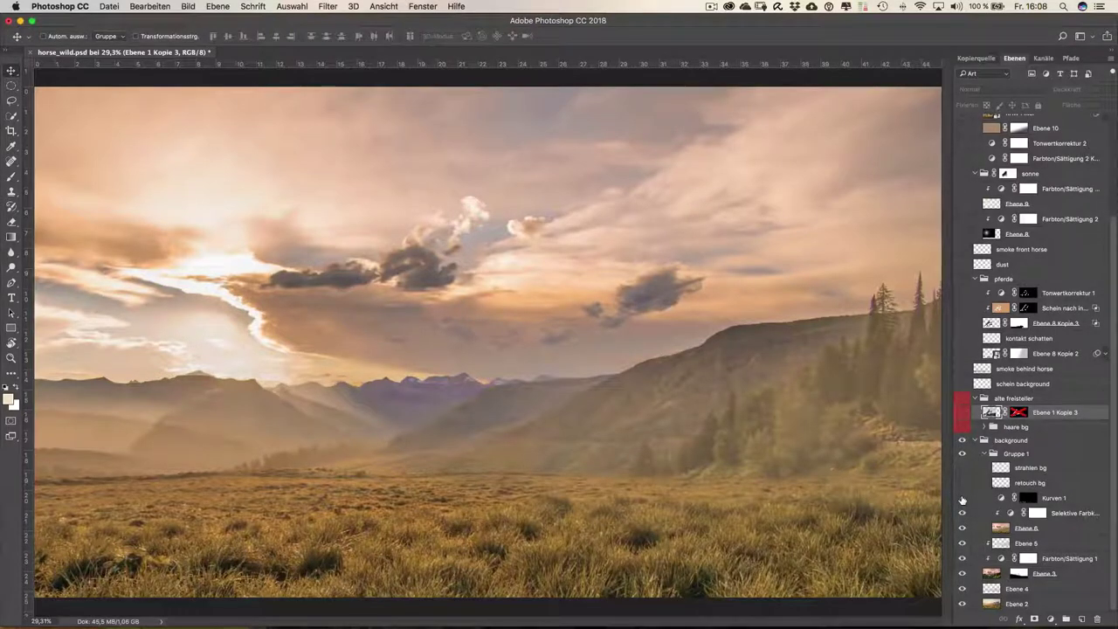
{"action": "left_click", "coordinate": [963, 498]}
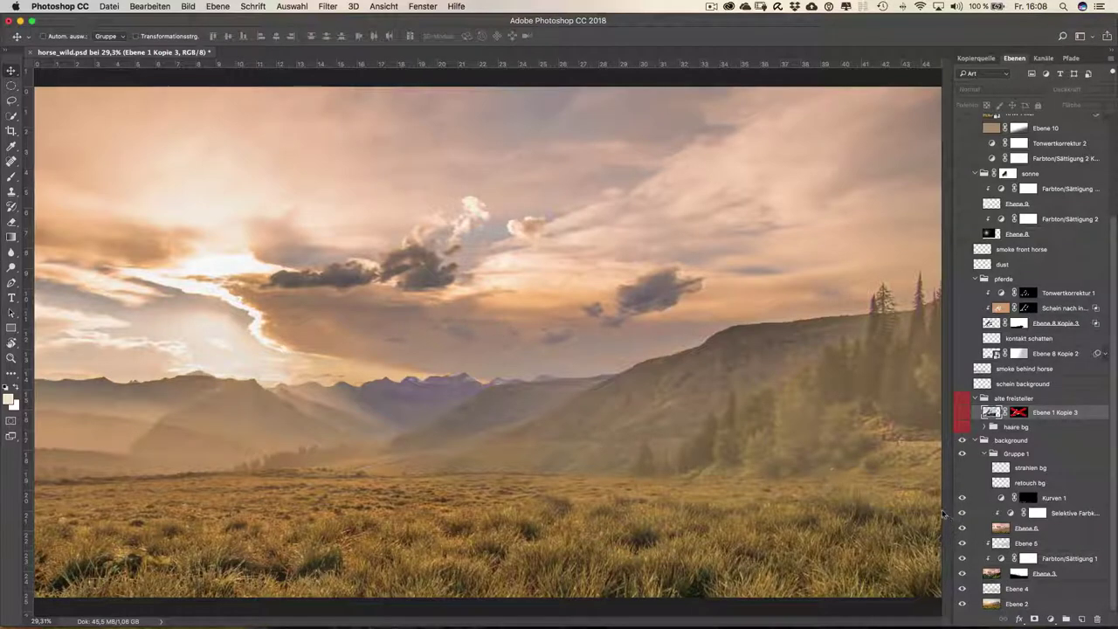
{"action": "left_click", "coordinate": [962, 482]}
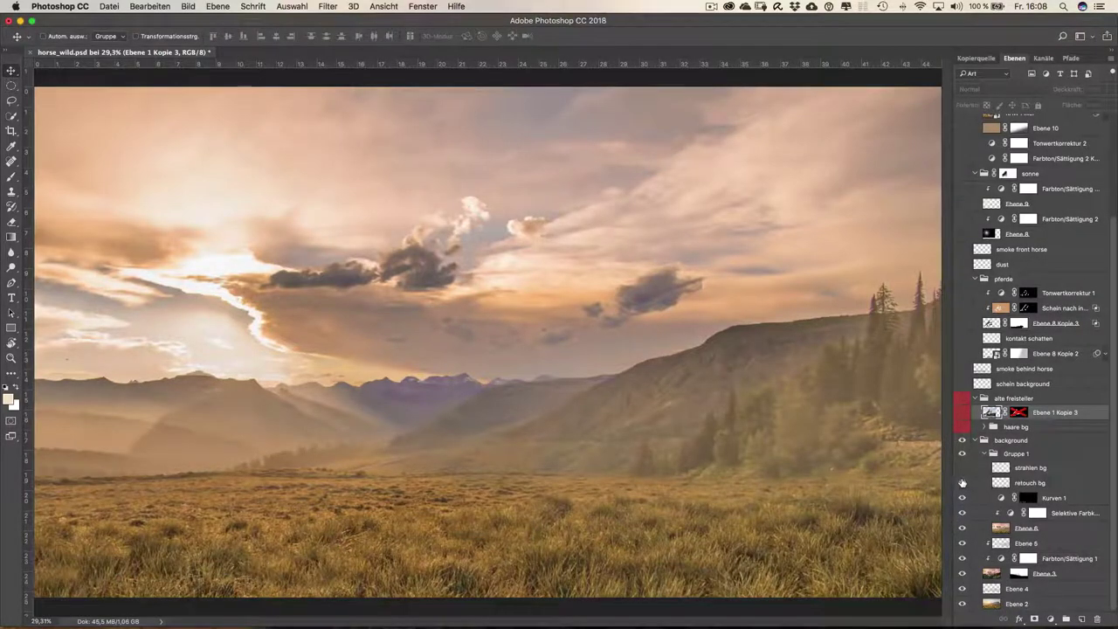
{"action": "left_click", "coordinate": [962, 482]}
{"action": "left_click", "coordinate": [962, 483]}
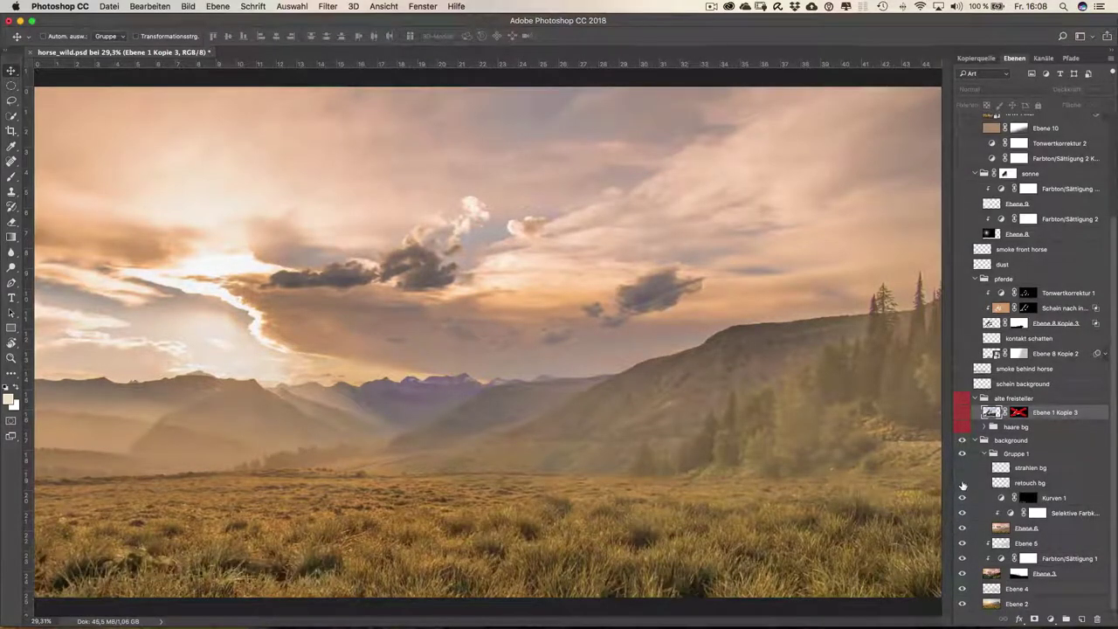
{"action": "left_click", "coordinate": [962, 483]}
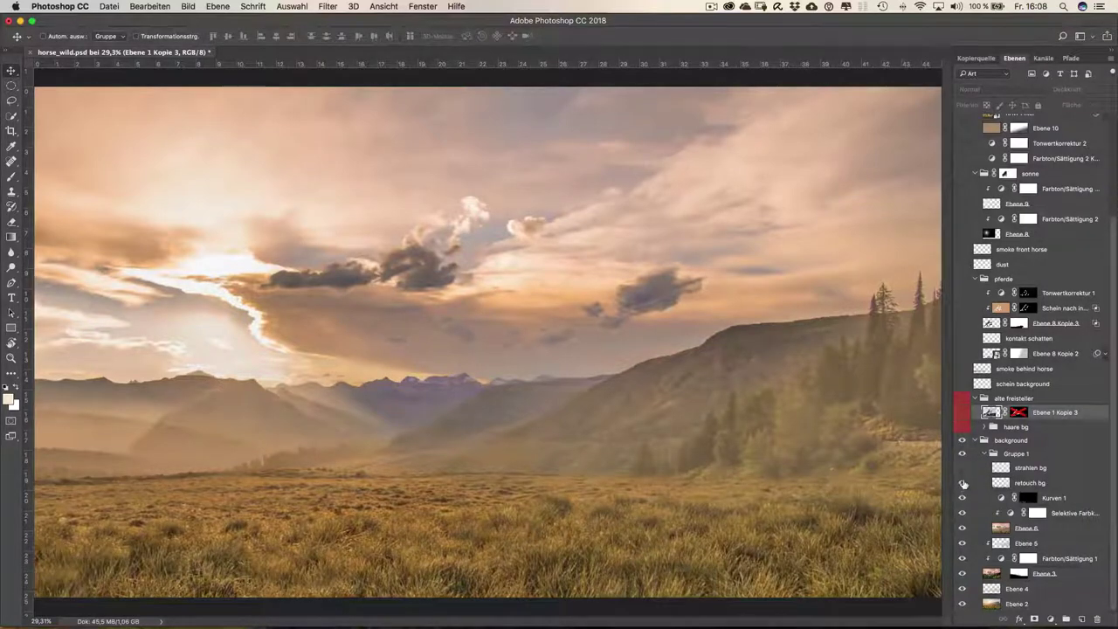
- Turn on the strahlen bg sun rays and collapse the background group
{"action": "left_click", "coordinate": [961, 469]}
{"action": "left_click", "coordinate": [961, 469]}
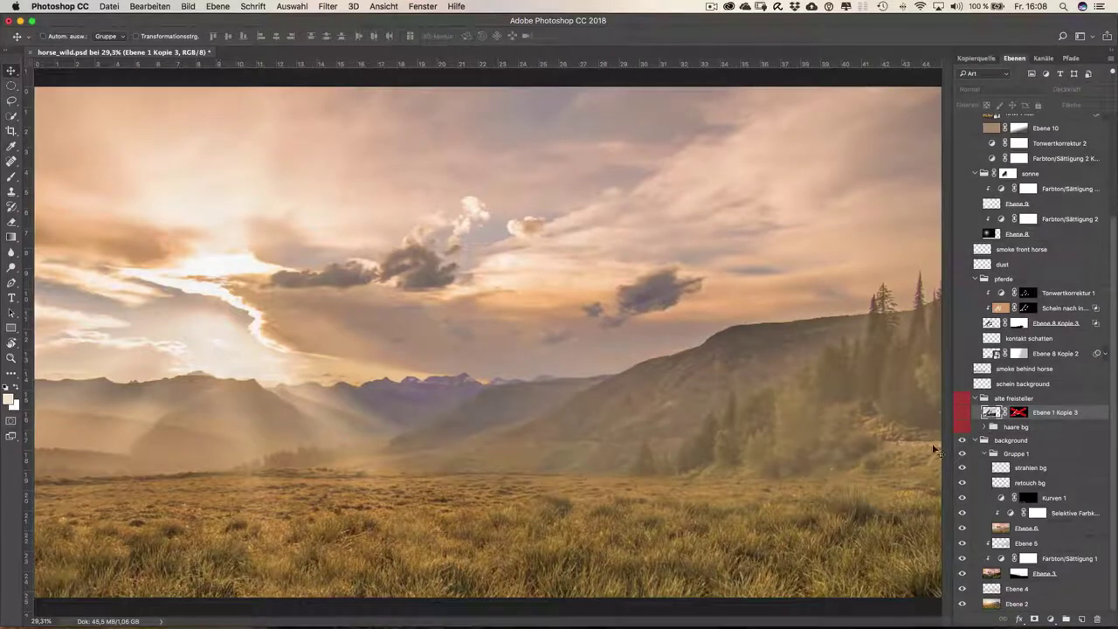
{"action": "left_click", "coordinate": [962, 470]}
{"action": "left_click", "coordinate": [962, 469]}
{"action": "left_click", "coordinate": [962, 469]}
{"action": "left_click", "coordinate": [975, 440]}
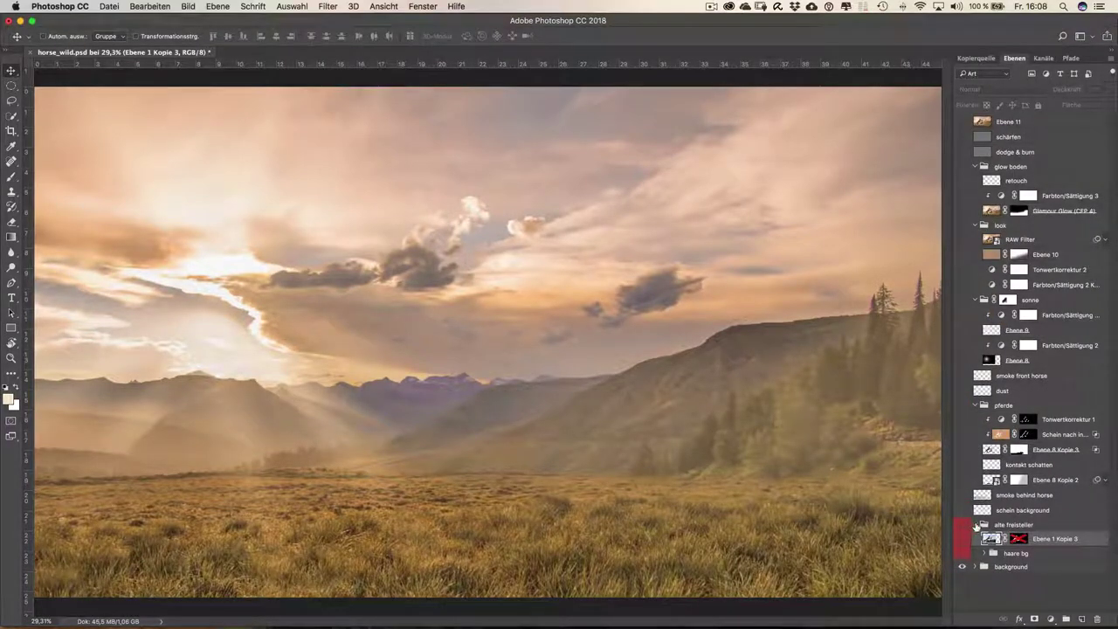
- Inspect the old horse photo cut-out and its hair strands in alte freisteller
{"action": "left_click", "coordinate": [978, 525]}
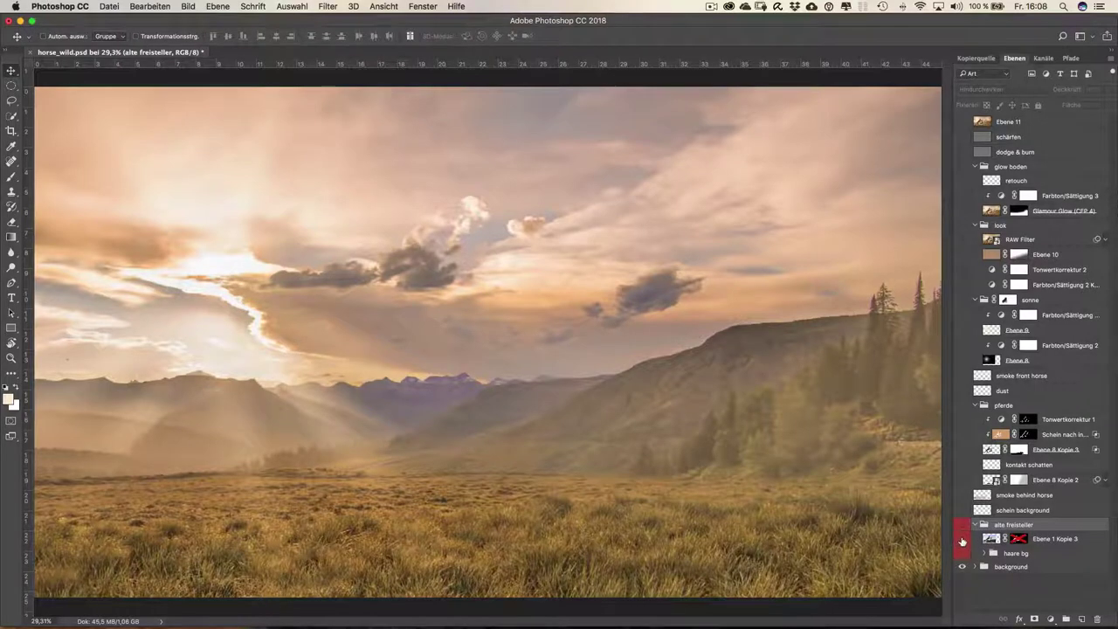
{"action": "left_click", "coordinate": [962, 540]}
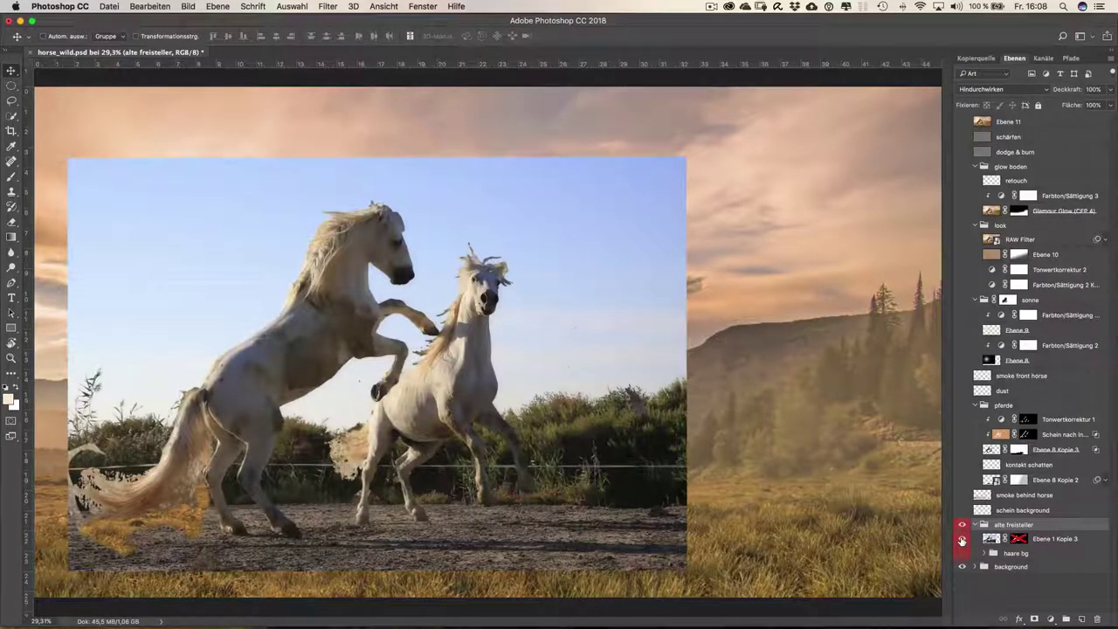
{"action": "left_click", "coordinate": [962, 540]}
{"action": "left_click", "coordinate": [960, 552]}
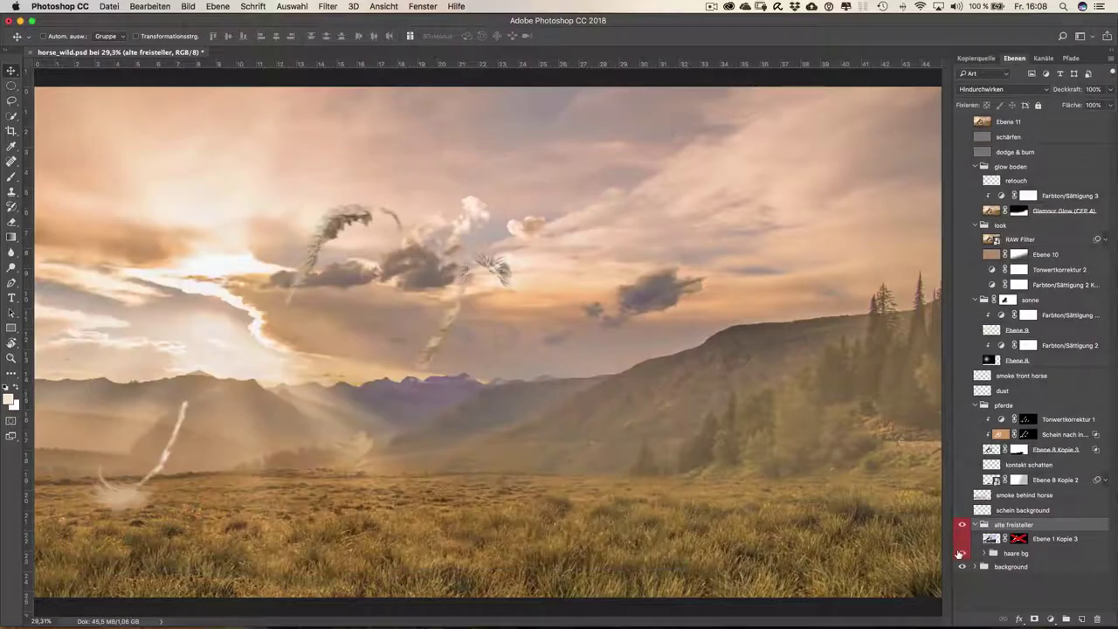
- Hide the alte freisteller group with its haare bg strands and show the pferde horses
{"action": "left_click", "coordinate": [984, 553]}
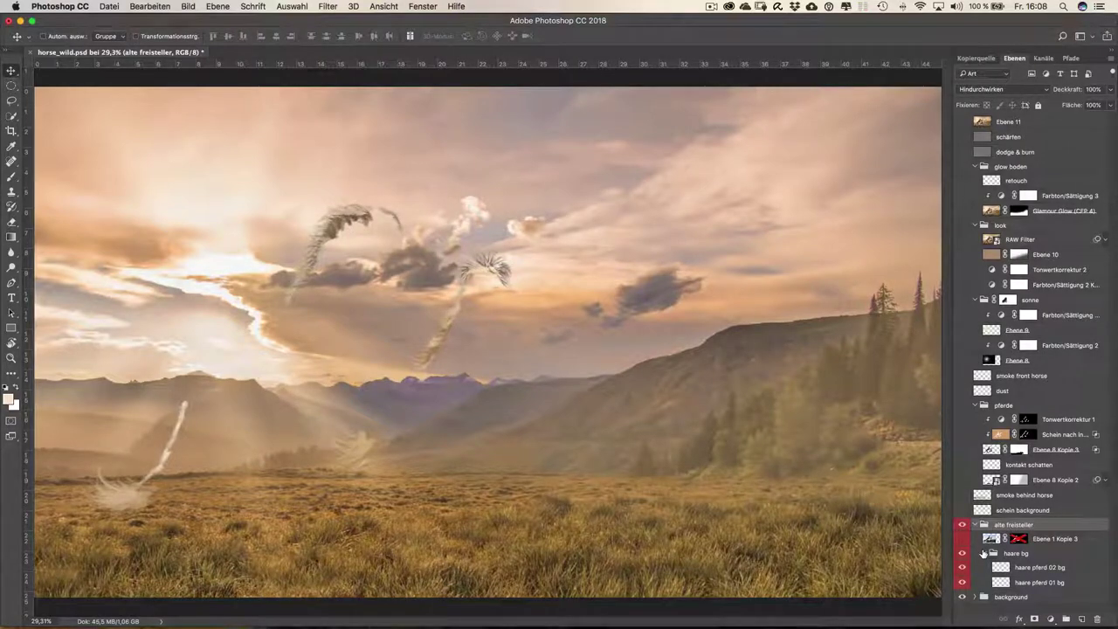
{"action": "left_click", "coordinate": [984, 553]}
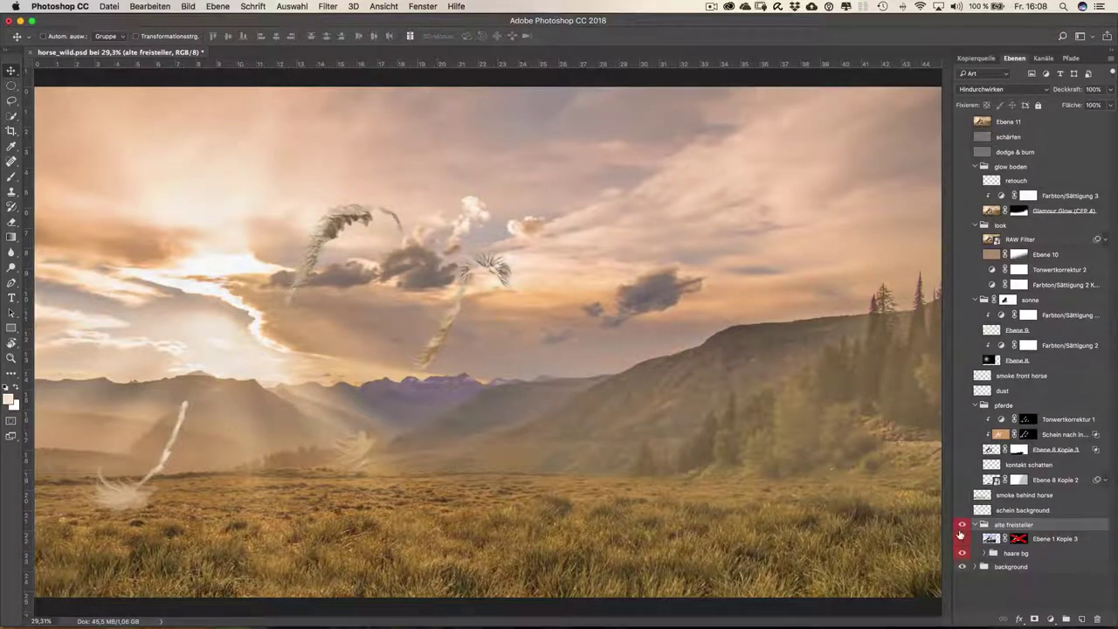
{"action": "left_click", "coordinate": [962, 525]}
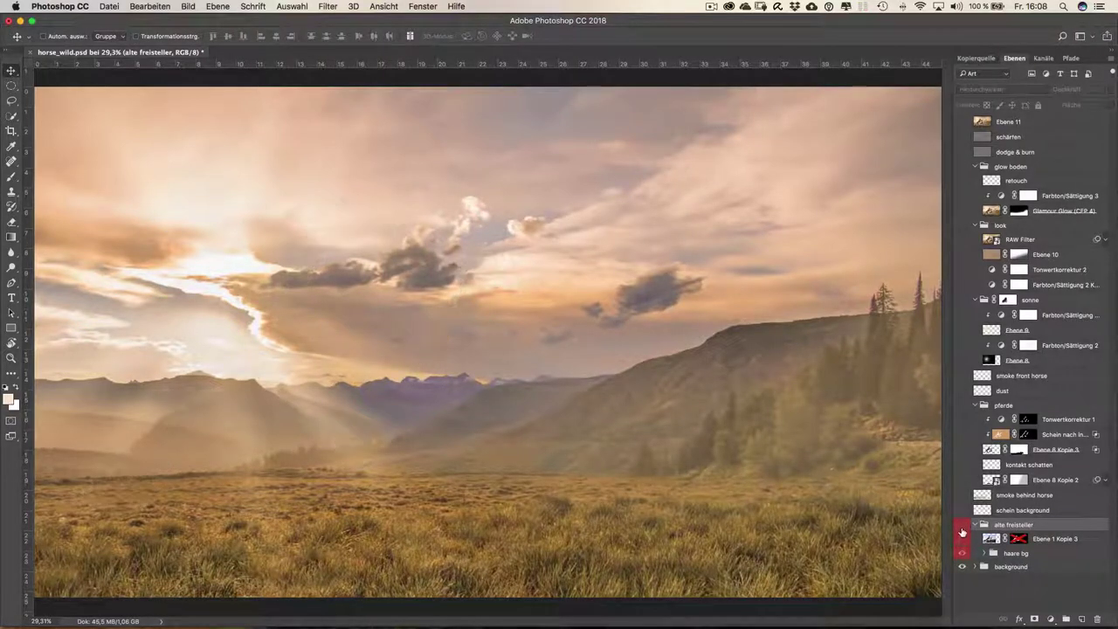
{"action": "left_click", "coordinate": [962, 449]}
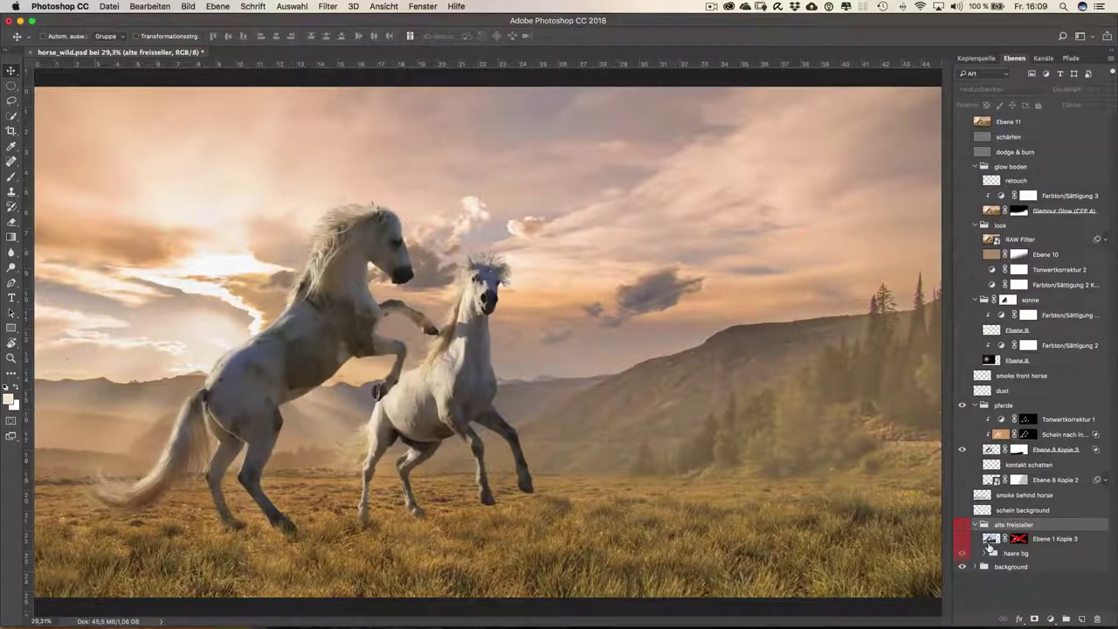
- Enable the schein glow, the smoke behind the horse and the dust haze
{"action": "left_click", "coordinate": [962, 510]}
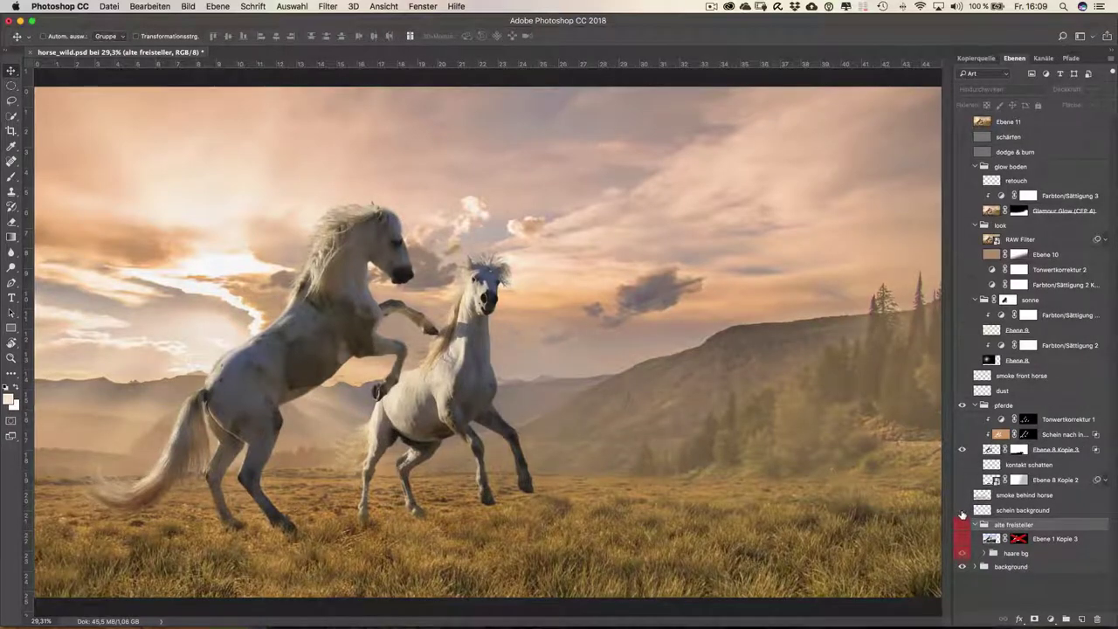
{"action": "left_click", "coordinate": [962, 510]}
{"action": "left_click", "coordinate": [963, 510]}
{"action": "left_click", "coordinate": [963, 495]}
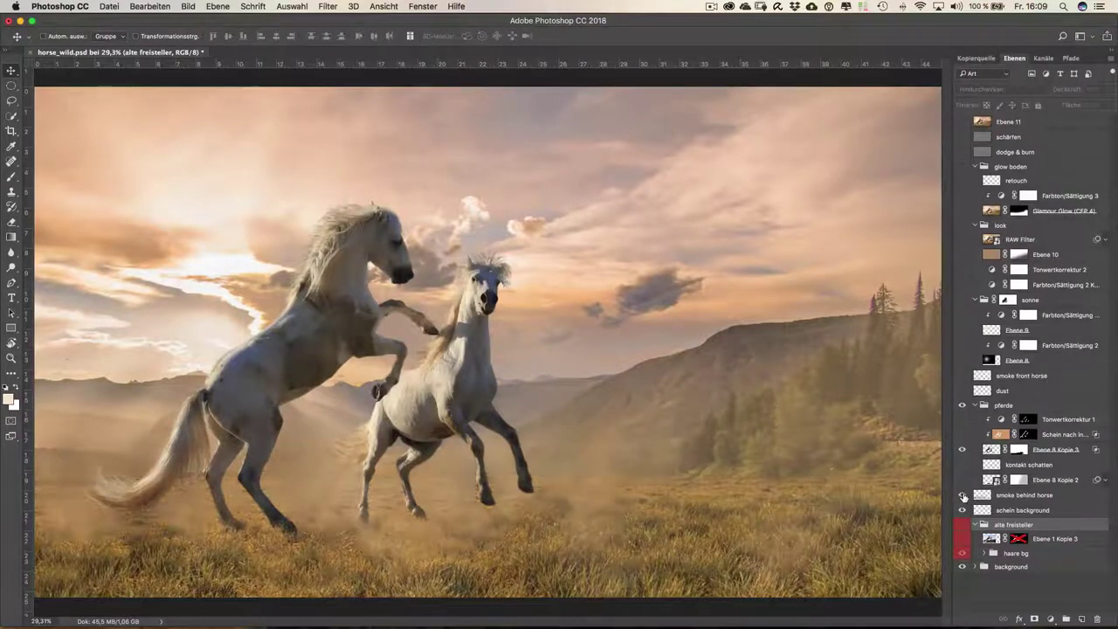
{"action": "left_click", "coordinate": [962, 495]}
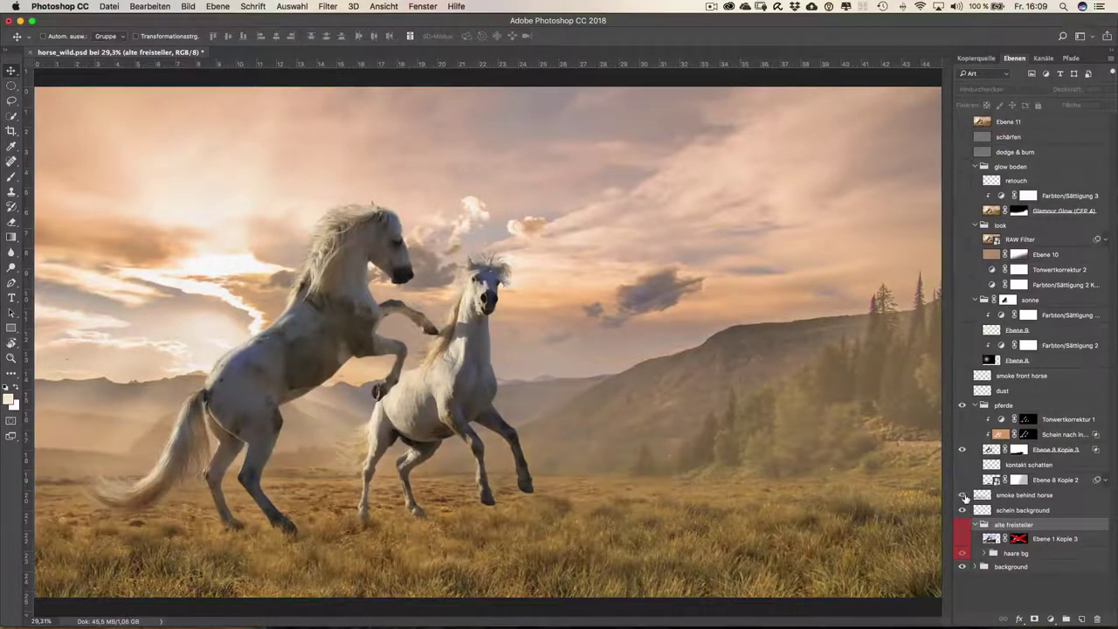
{"action": "left_click", "coordinate": [962, 495]}
{"action": "left_click", "coordinate": [963, 496]}
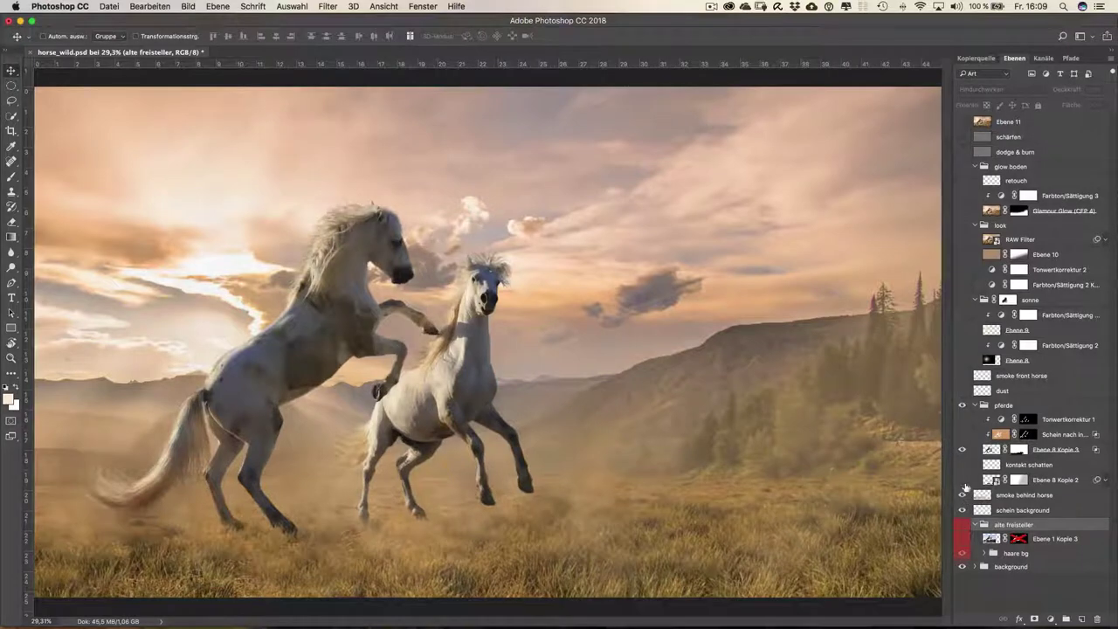
- Compare the ground shadows and hoof contact shadows under the horses
{"action": "left_click", "coordinate": [963, 480]}
{"action": "left_click", "coordinate": [962, 479]}
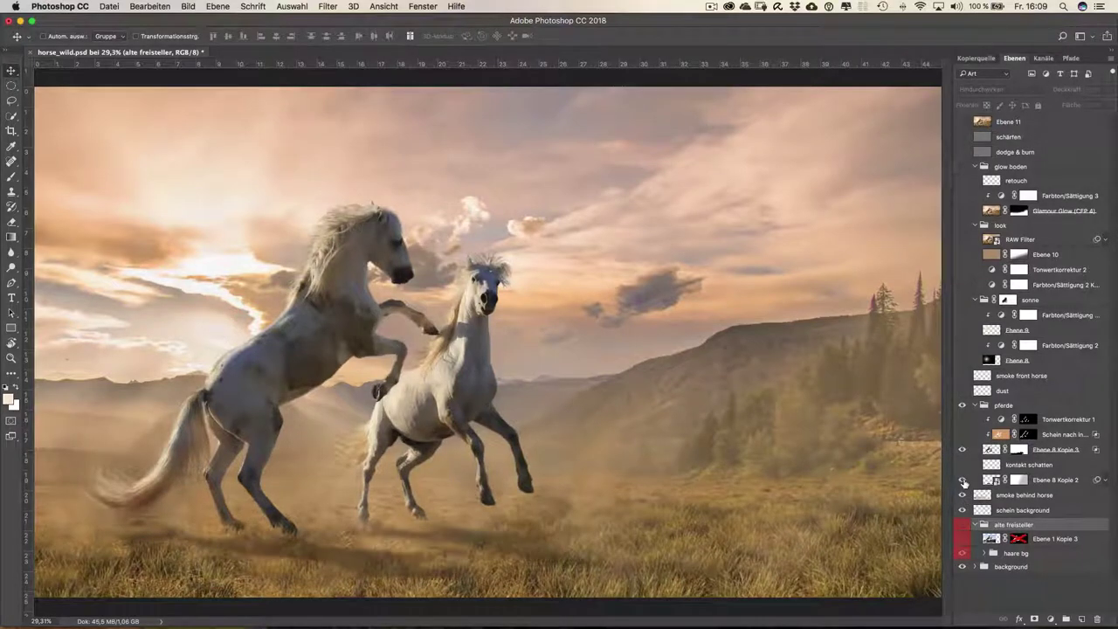
{"action": "left_click", "coordinate": [963, 480]}
{"action": "left_click", "coordinate": [962, 465]}
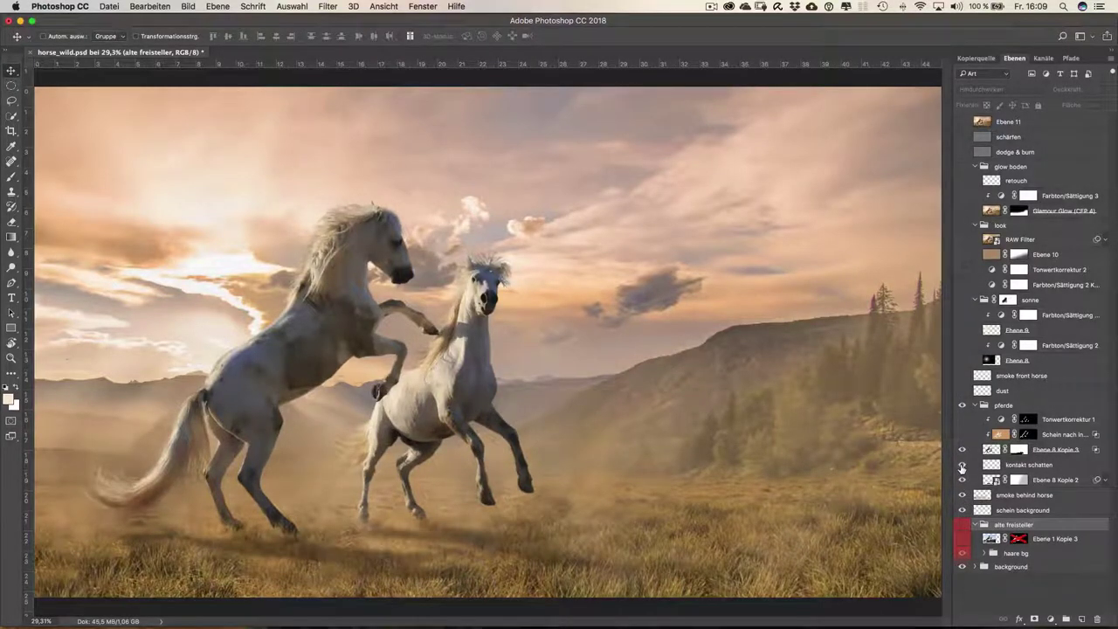
{"action": "left_click", "coordinate": [962, 465]}
{"action": "left_click", "coordinate": [963, 466]}
- Compare the horses with and without the glow layer and Tonwertkorrektur 1
{"action": "left_click", "coordinate": [963, 435]}
{"action": "left_click", "coordinate": [962, 420]}
{"action": "left_click", "coordinate": [962, 421]}
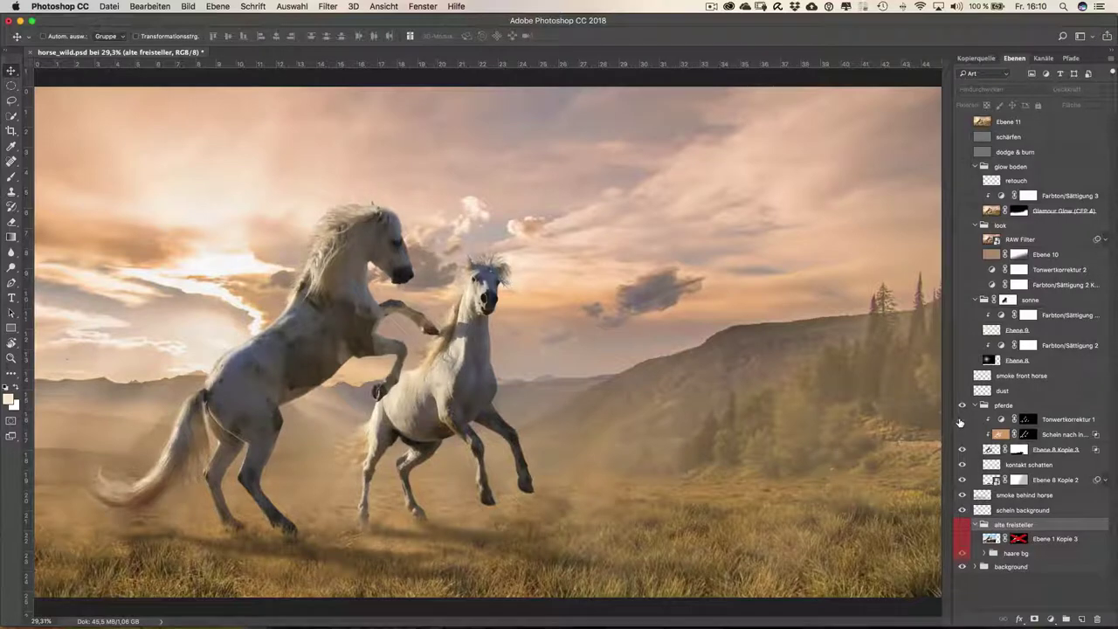
{"action": "left_click", "coordinate": [962, 420]}
- Compare the meadow with and without the horses, then collapse the pferde group
{"action": "left_click", "coordinate": [962, 405]}
{"action": "left_click", "coordinate": [962, 405]}
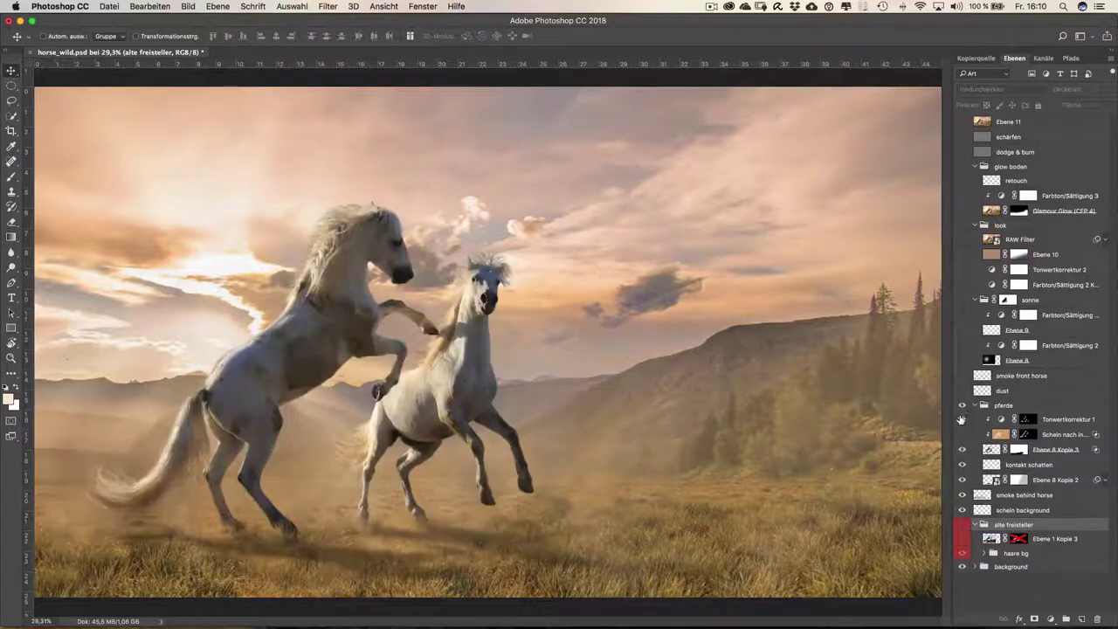
{"action": "left_click", "coordinate": [962, 406]}
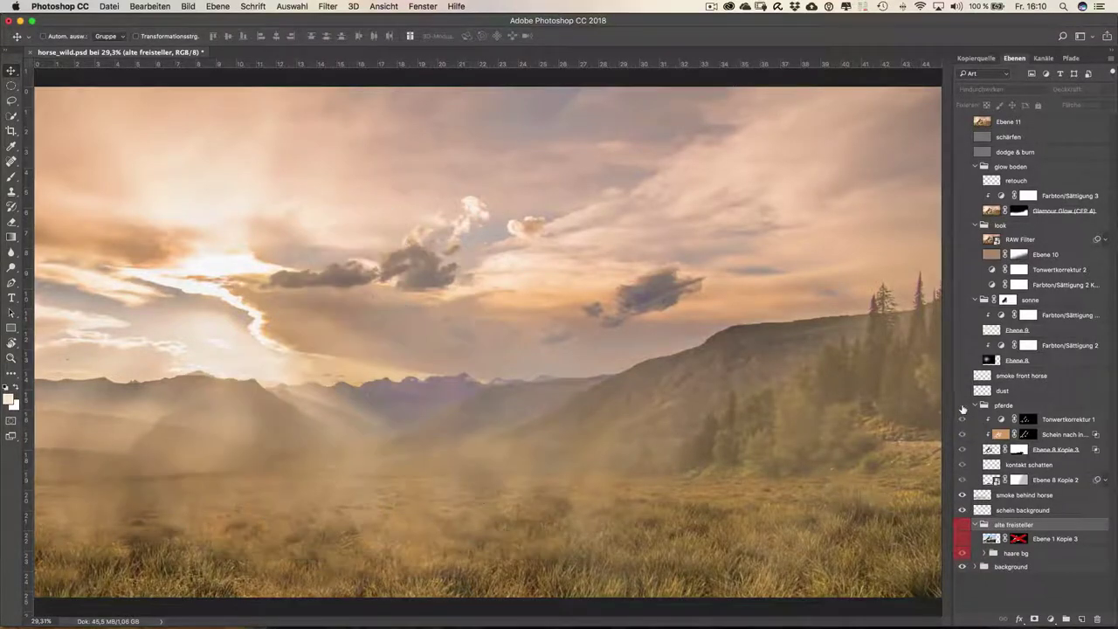
{"action": "left_click", "coordinate": [961, 406]}
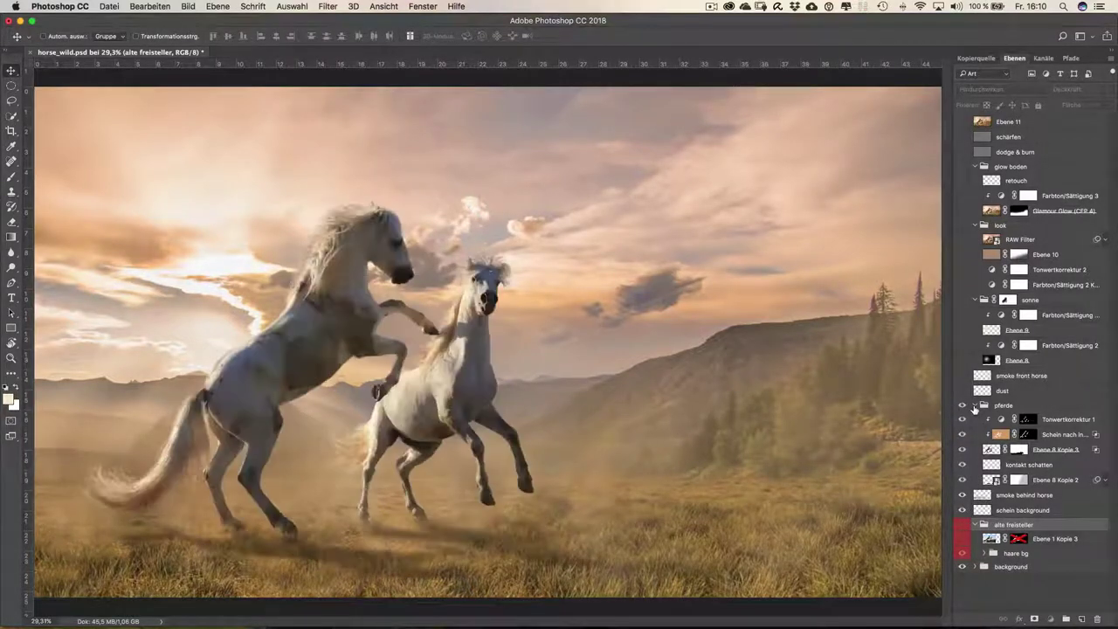
{"action": "left_click", "coordinate": [976, 406]}
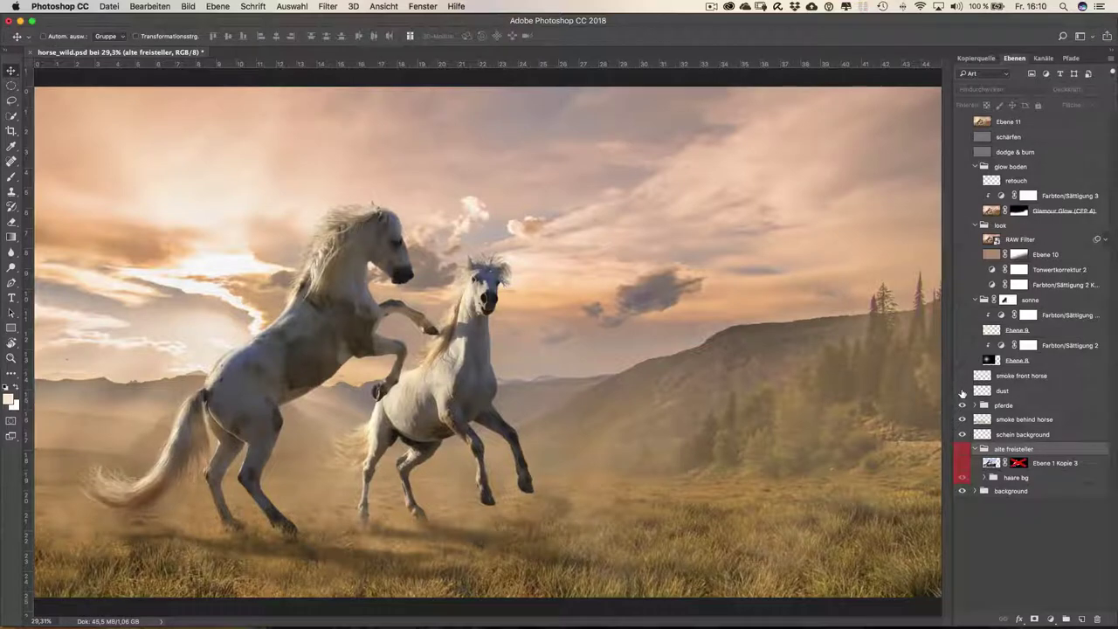
- Turn on the dust layer, the smoke in front of the horses, and the sonne glow
{"action": "left_click", "coordinate": [962, 392]}
{"action": "left_click", "coordinate": [963, 377]}
{"action": "left_click", "coordinate": [962, 377]}
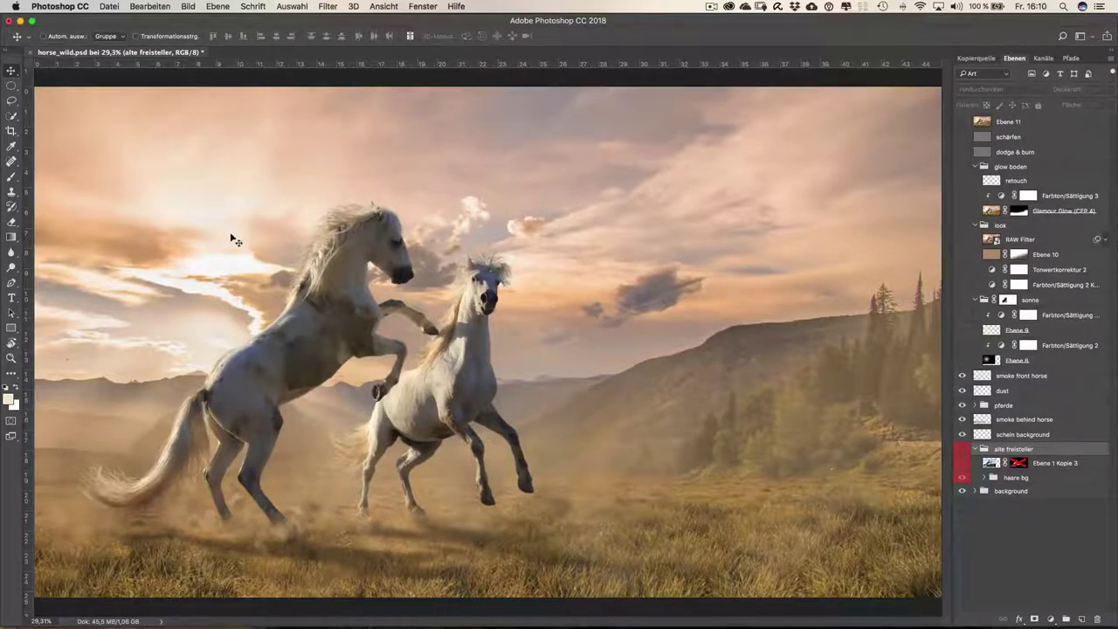
{"action": "left_click", "coordinate": [962, 361]}
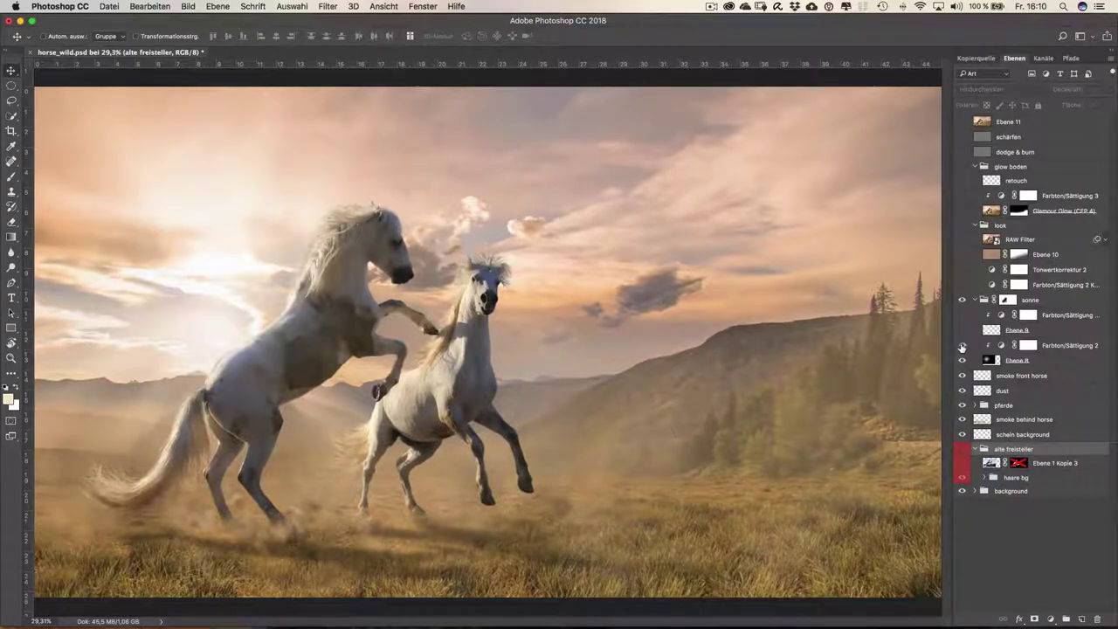
- Enable Ebene 9 and the sonne hue/saturation layer, compare the sky glow, then collapse sonne
{"action": "left_click", "coordinate": [962, 330]}
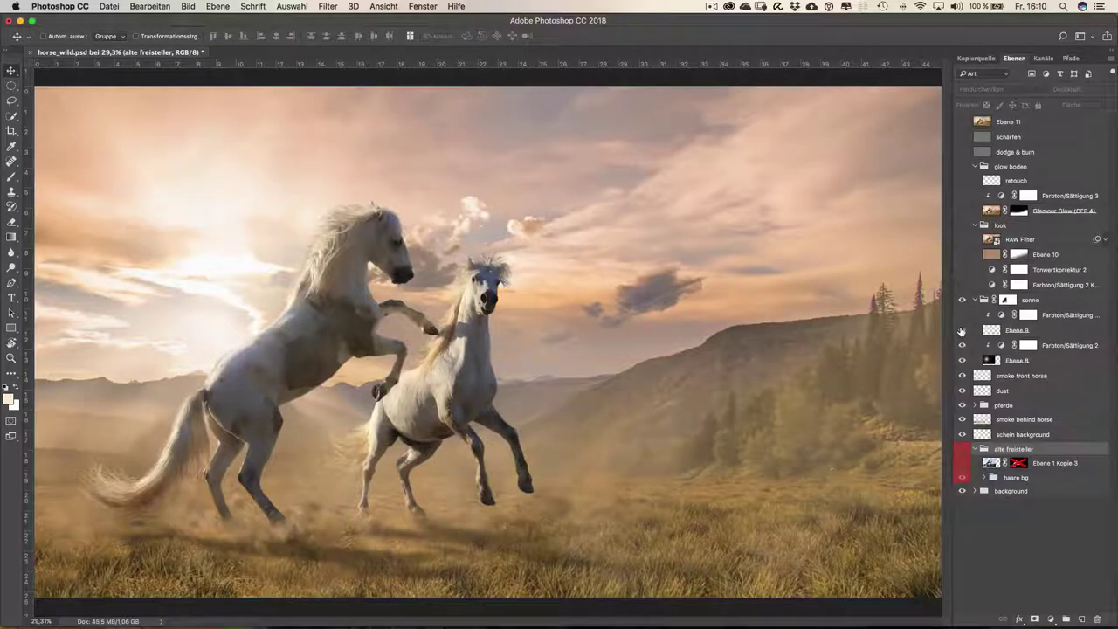
{"action": "left_click", "coordinate": [962, 315]}
{"action": "left_click", "coordinate": [963, 301]}
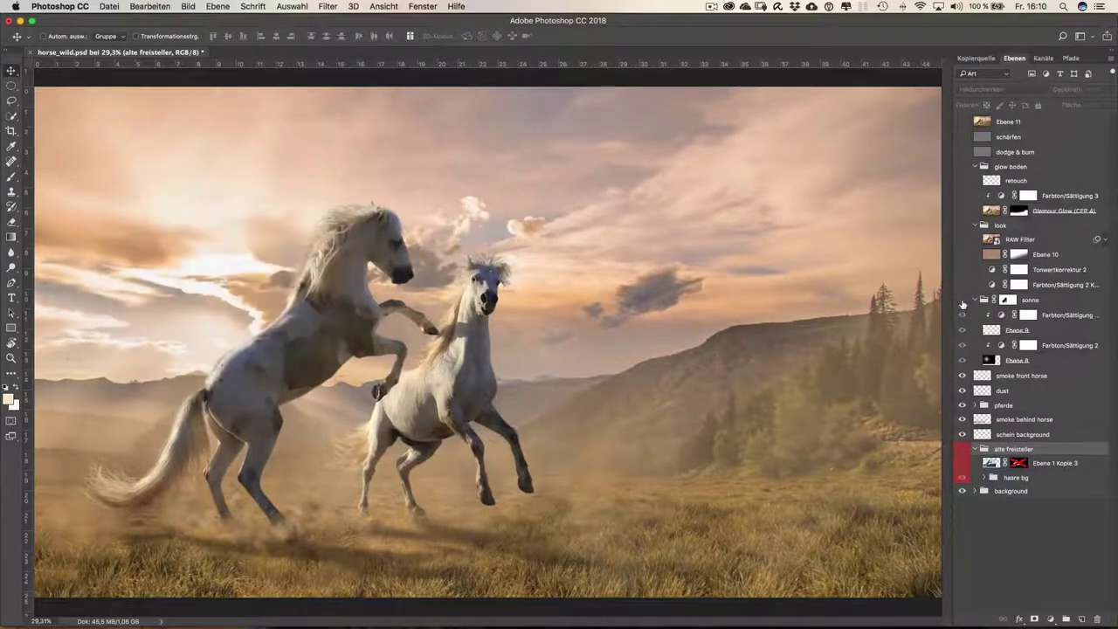
{"action": "left_click", "coordinate": [963, 300]}
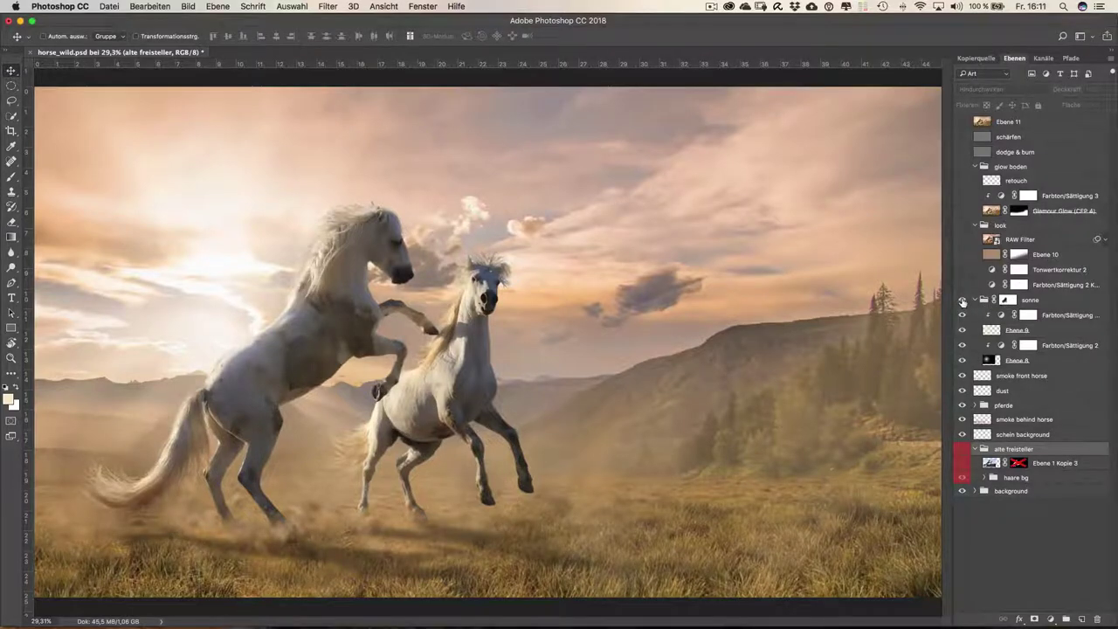
{"action": "left_click", "coordinate": [962, 300]}
{"action": "left_click", "coordinate": [963, 300]}
{"action": "left_click", "coordinate": [962, 300]}
{"action": "left_click", "coordinate": [975, 300]}
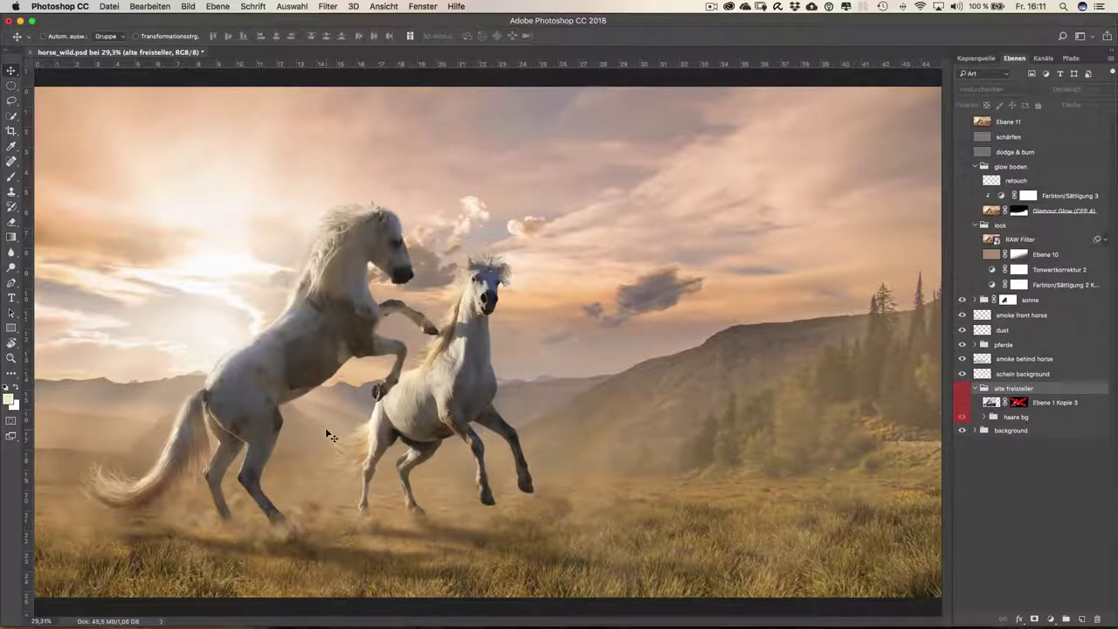
- Turn on the Farbton/Sättigung 2 Kopie 2 tint and review its Properties settings
{"action": "left_click", "coordinate": [961, 284]}
{"action": "double_click", "coordinate": [991, 286]}
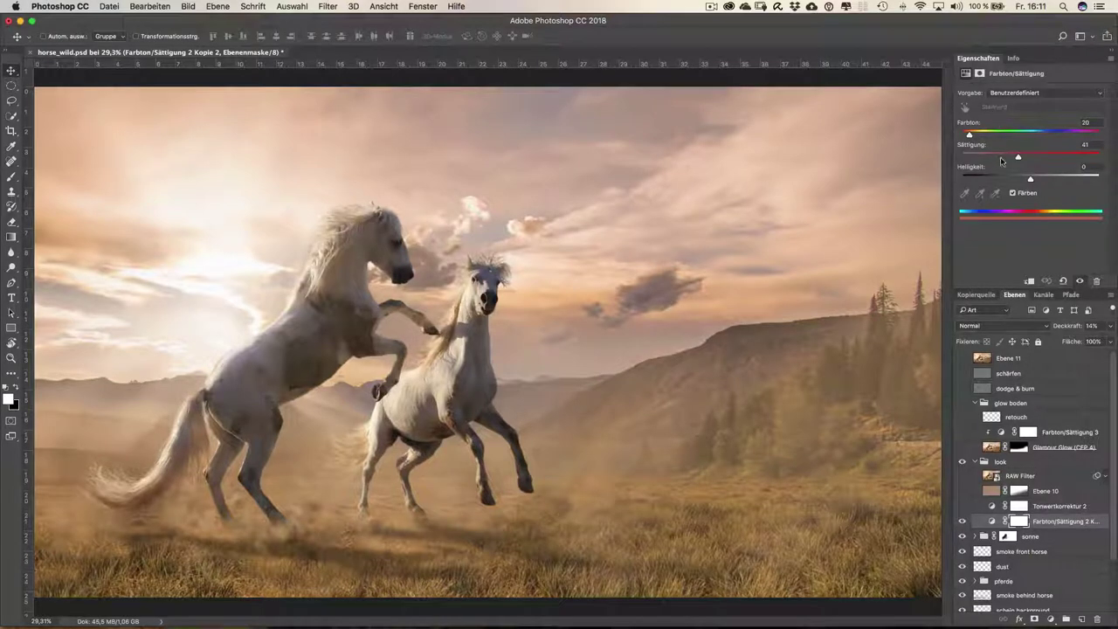
{"action": "left_click", "coordinate": [1000, 95]}
{"action": "left_click", "coordinate": [1000, 93]}
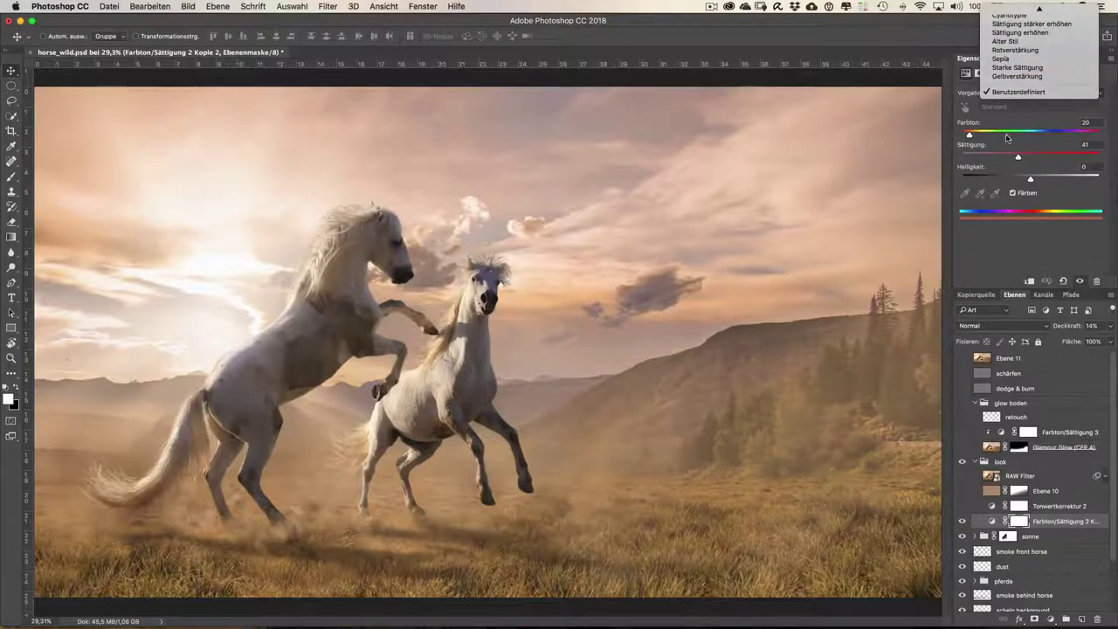
{"action": "left_click", "coordinate": [1032, 260]}
{"action": "left_click", "coordinate": [1112, 58]}
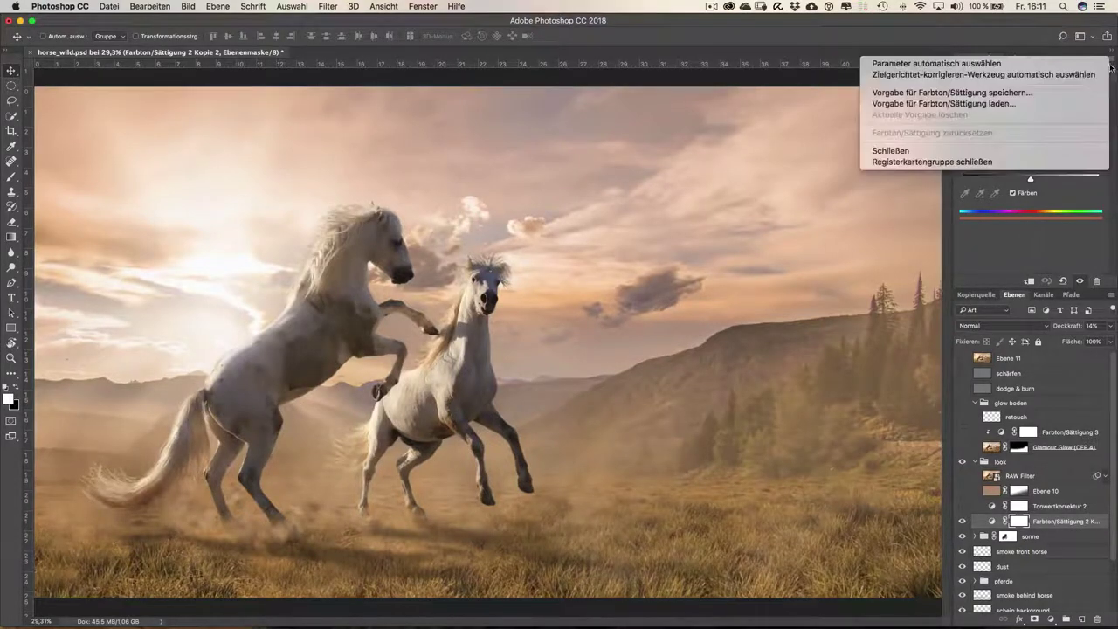
{"action": "left_click", "coordinate": [980, 163]}
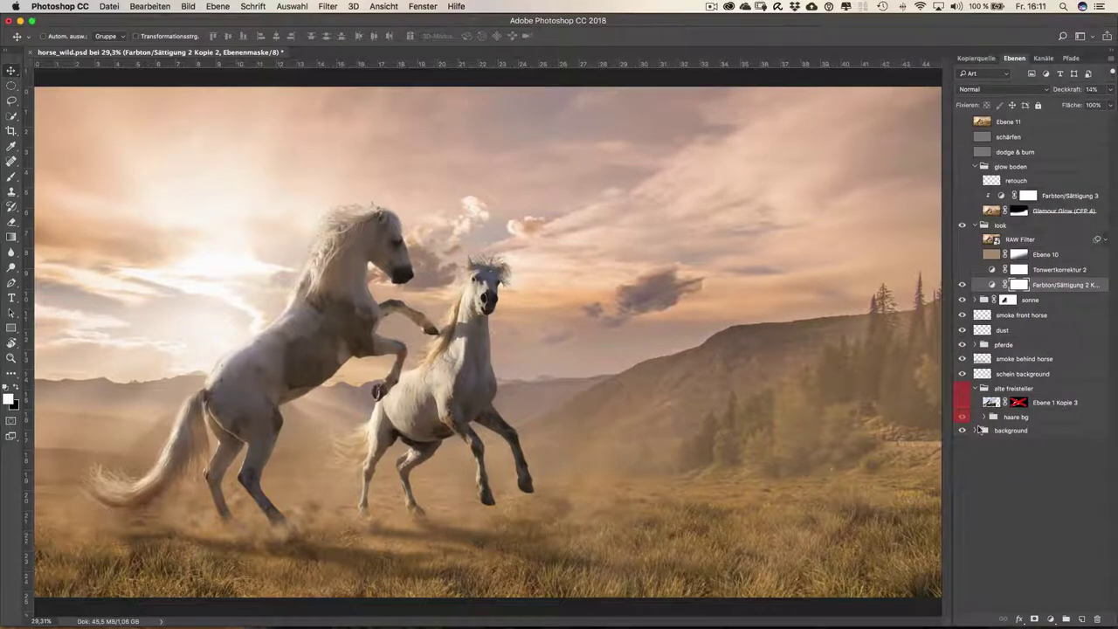
- Turn on Tonwertkorrektur 2 levels (black input 17, 66% opacity) and review its settings
{"action": "left_click", "coordinate": [961, 270]}
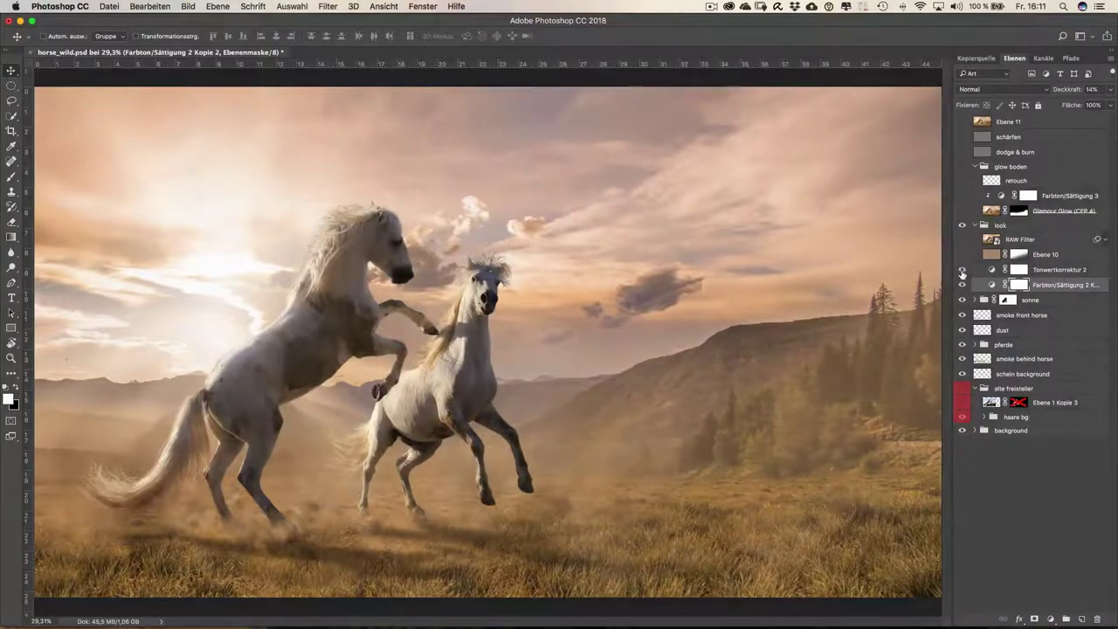
{"action": "left_click", "coordinate": [962, 270]}
{"action": "double_click", "coordinate": [991, 270]}
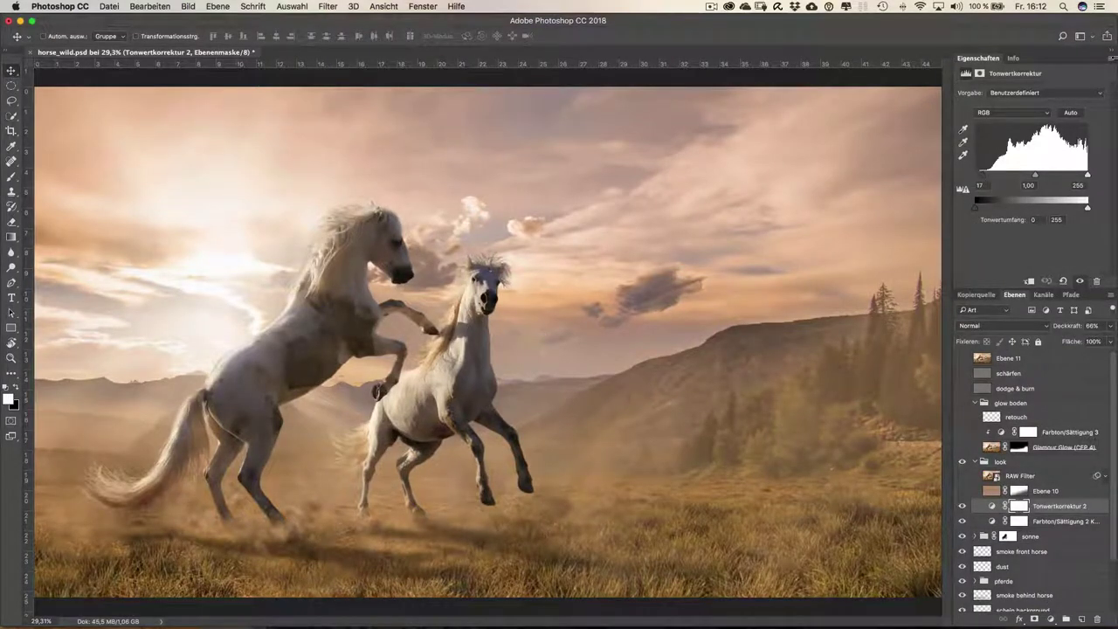
{"action": "left_click", "coordinate": [1109, 58]}
{"action": "left_click", "coordinate": [1004, 183]}
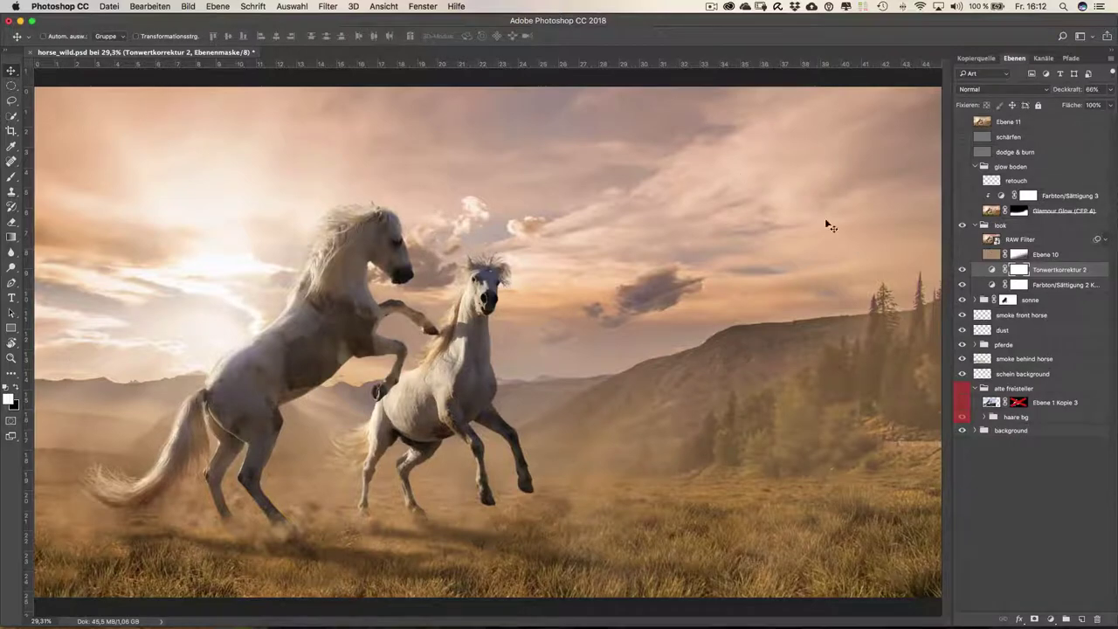
- Switch on the Ebene 10 soft-light layer at 69% opacity and check its blending
{"action": "left_click", "coordinate": [963, 256]}
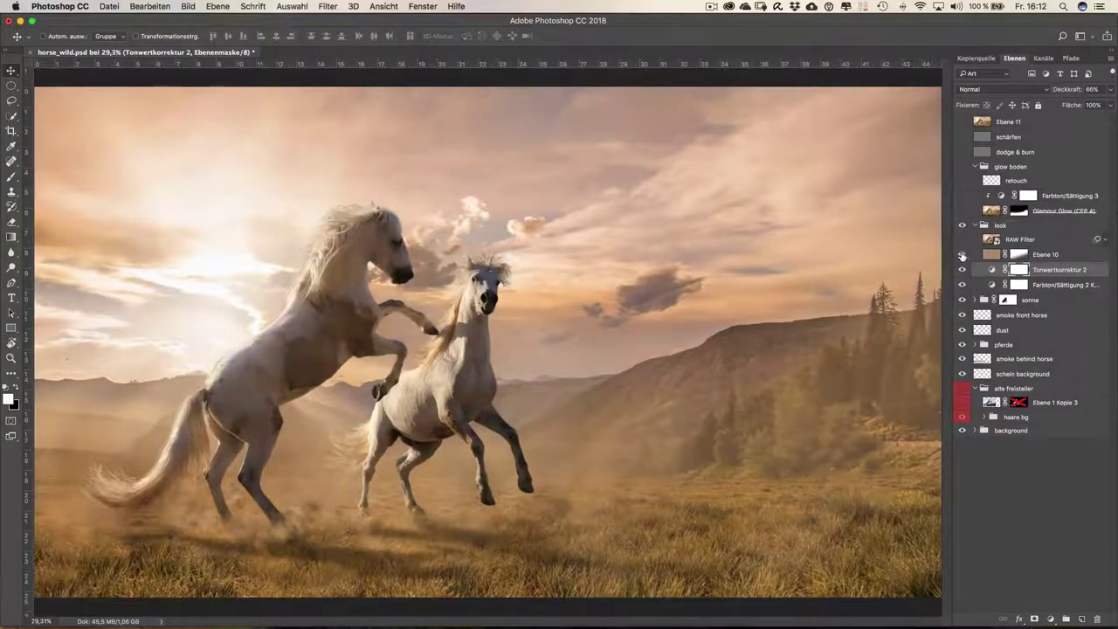
{"action": "left_click", "coordinate": [327, 6]}
{"action": "mouse_move", "coordinate": [366, 234]}
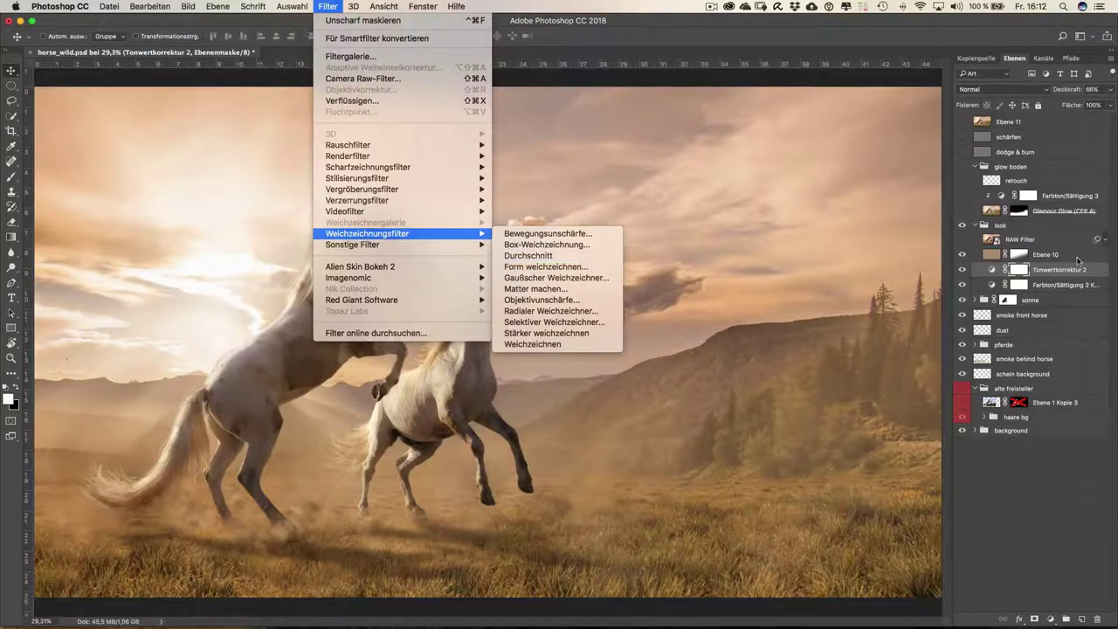
{"action": "left_click", "coordinate": [1076, 261]}
{"action": "left_click", "coordinate": [988, 255]}
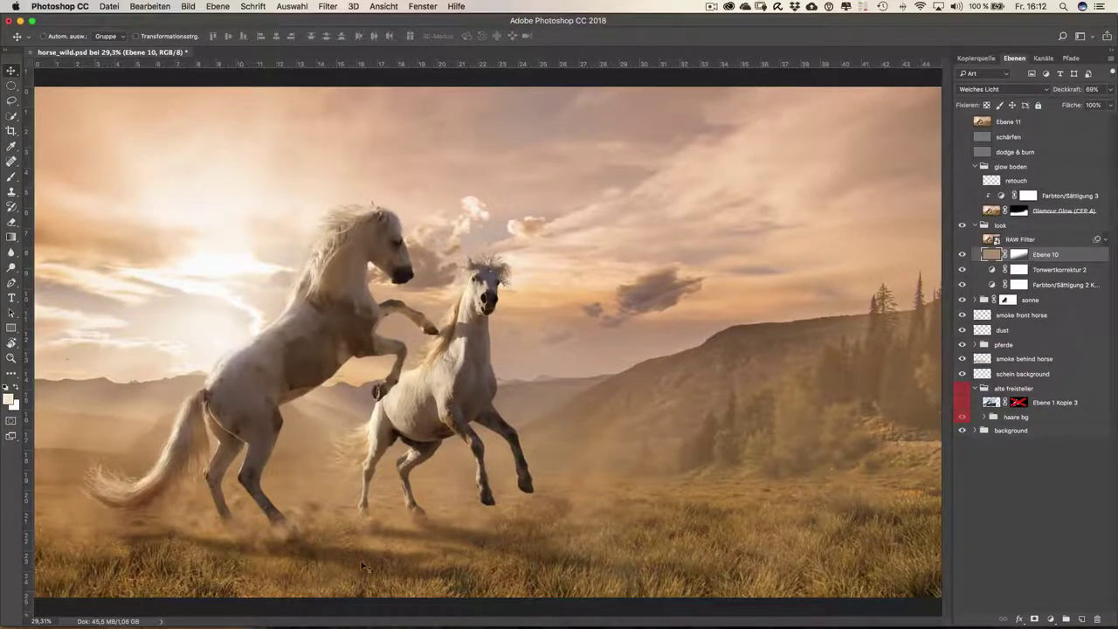
{"action": "left_click", "coordinate": [962, 255]}
{"action": "left_click", "coordinate": [1017, 246]}
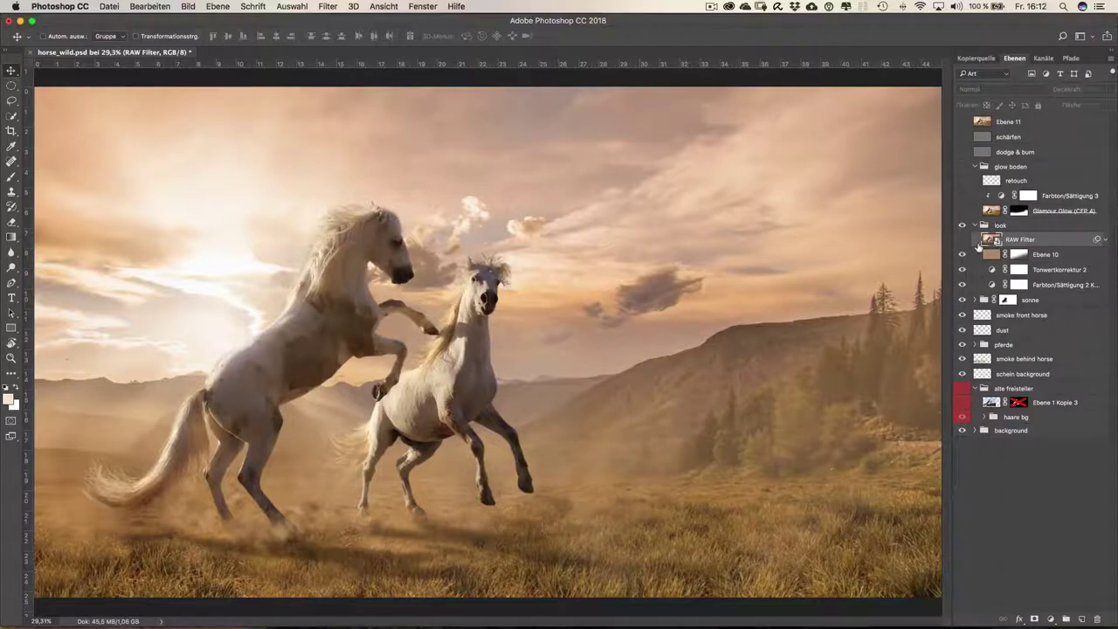
- Enable the Camera Raw-filtered RAW Filter layer, collapse look, and switch on glow boden
{"action": "left_click", "coordinate": [962, 240]}
{"action": "left_click", "coordinate": [1105, 238]}
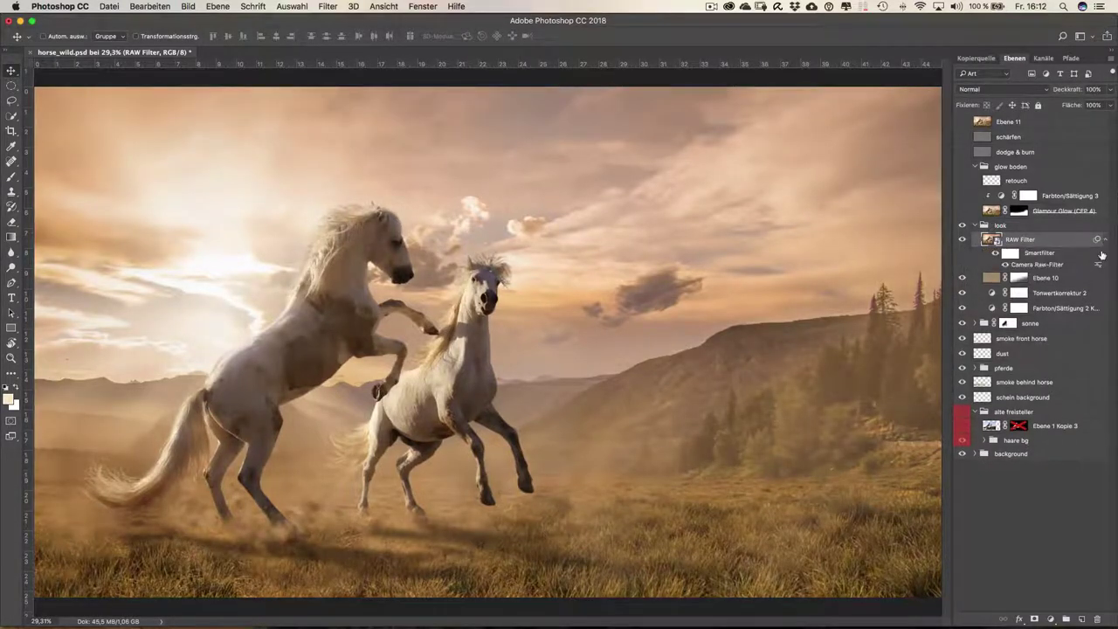
{"action": "left_click", "coordinate": [963, 240]}
{"action": "left_click", "coordinate": [962, 241]}
{"action": "left_click", "coordinate": [963, 240]}
{"action": "left_click", "coordinate": [962, 240]}
{"action": "left_click", "coordinate": [975, 226]}
{"action": "left_click", "coordinate": [962, 212]}
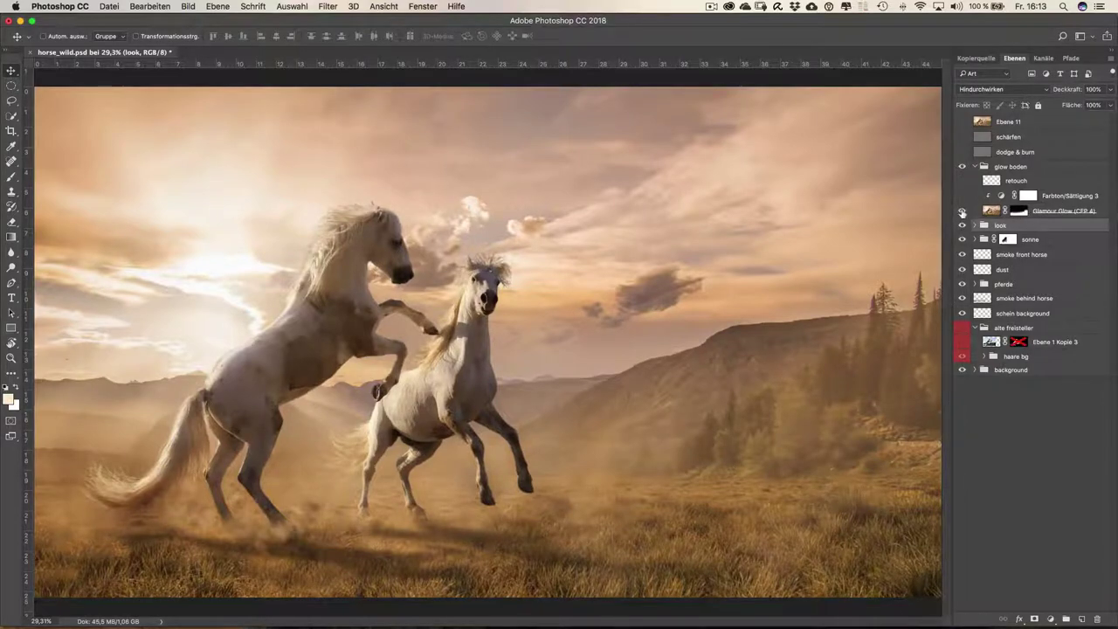
- Compare the ground with and without the 86% Glamour Glow, leaving it visible
{"action": "left_click", "coordinate": [1039, 211]}
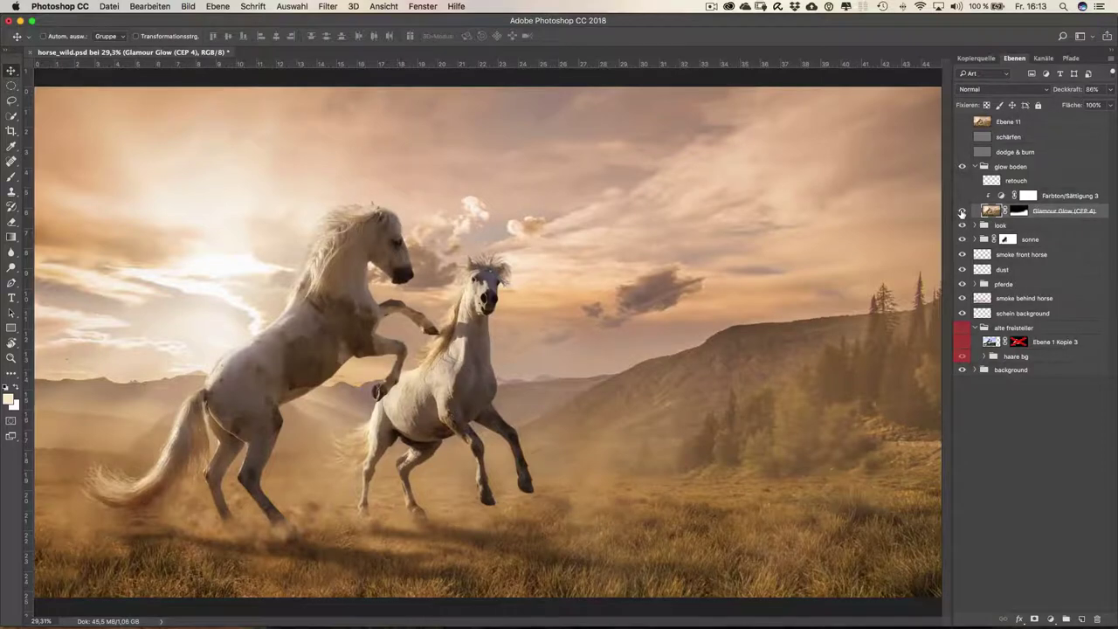
{"action": "left_click", "coordinate": [961, 212]}
{"action": "left_click", "coordinate": [962, 212]}
{"action": "left_click", "coordinate": [962, 212]}
- Enable Farbton/Sättigung 3 and the retouch layer, then collapse glow boden
{"action": "left_click", "coordinate": [962, 196]}
{"action": "left_click", "coordinate": [962, 197]}
{"action": "left_click", "coordinate": [962, 196]}
{"action": "left_click", "coordinate": [961, 181]}
{"action": "left_click", "coordinate": [962, 181]}
{"action": "left_click", "coordinate": [962, 181]}
{"action": "left_click", "coordinate": [962, 182]}
{"action": "left_click", "coordinate": [975, 166]}
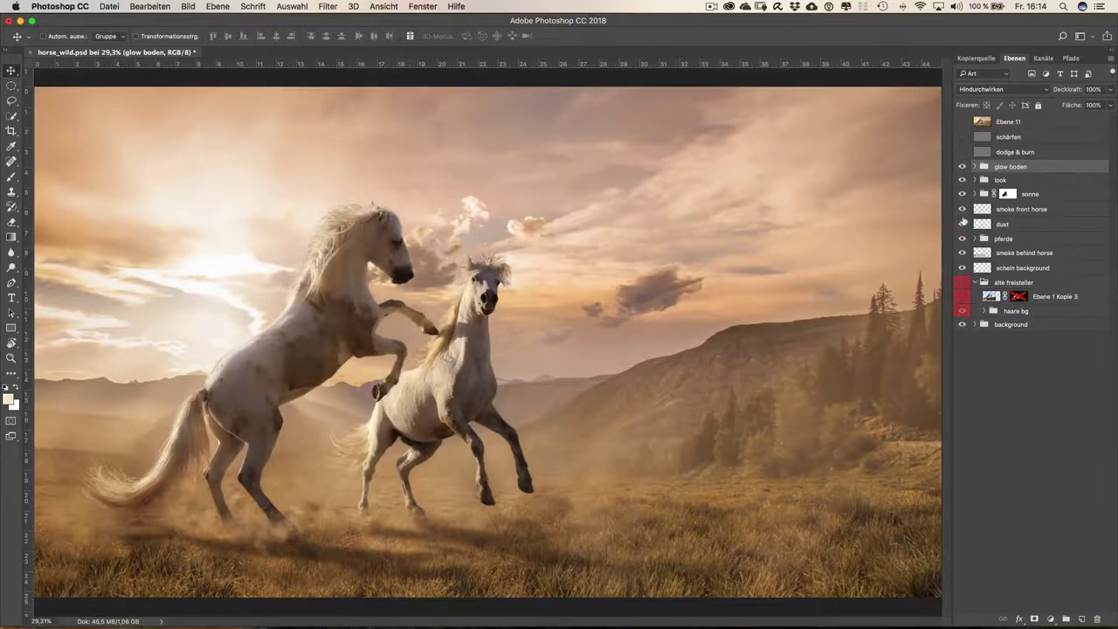
- Toggle the 'dodge & burn' layer repeatedly to compare the horses with and without shading, leaving it on
{"action": "left_click", "coordinate": [962, 152]}
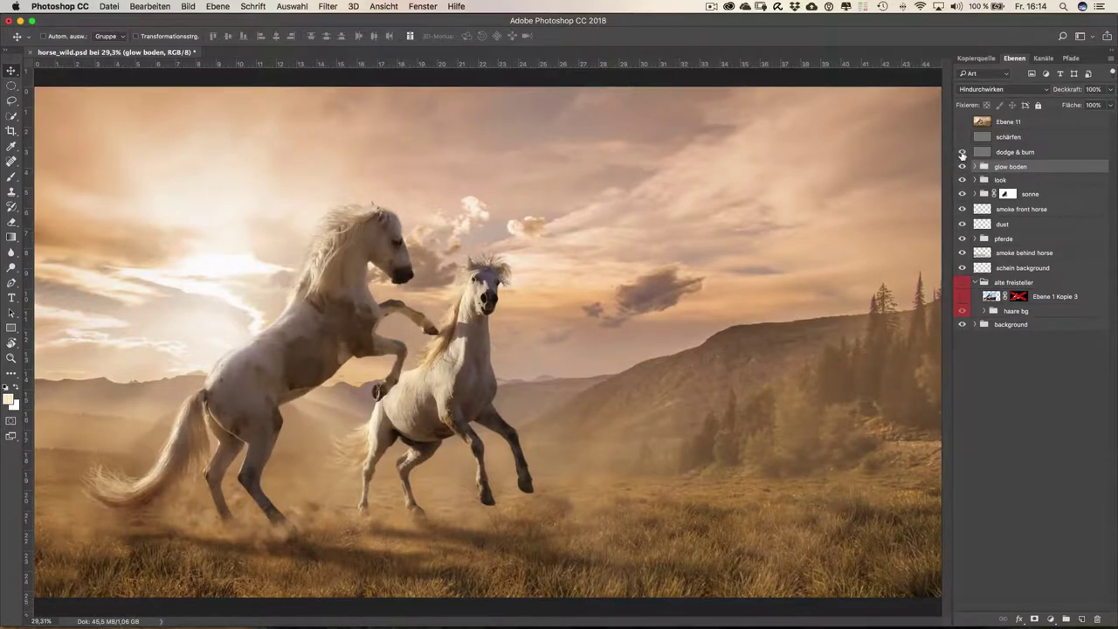
{"action": "left_click", "coordinate": [962, 152]}
{"action": "left_click", "coordinate": [962, 152]}
{"action": "left_click", "coordinate": [962, 152]}
{"action": "left_click", "coordinate": [962, 152]}
{"action": "left_click", "coordinate": [962, 152]}
{"action": "left_click", "coordinate": [962, 152]}
{"action": "left_click", "coordinate": [973, 138]}
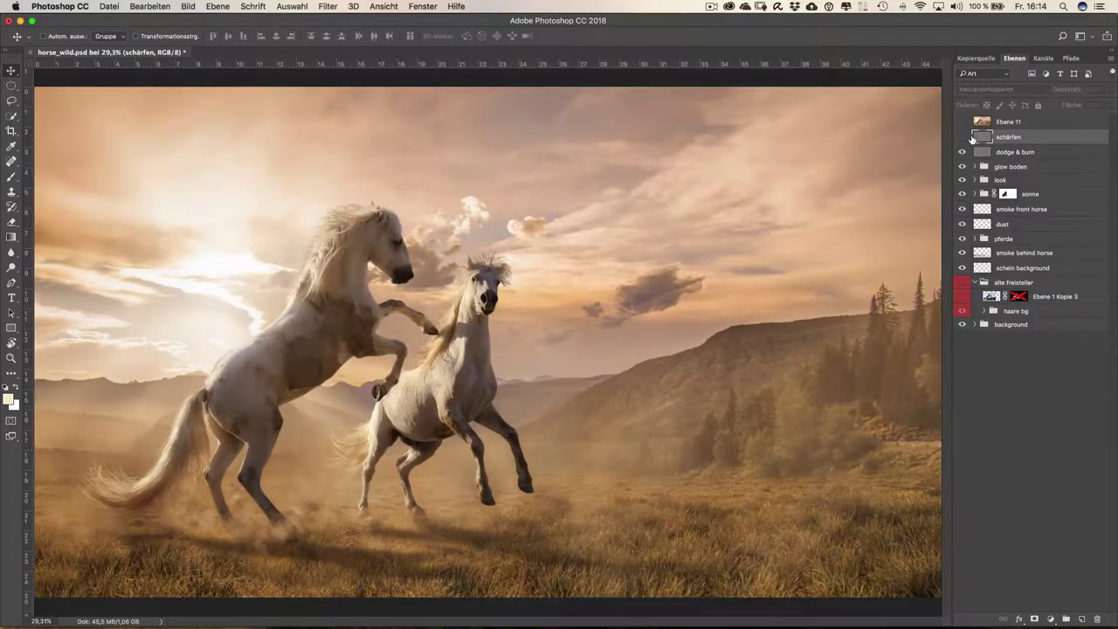
- Enable the 'schärfen' sharpening layer, showing its Hochpass filter under Sonstige Filter, and select Ebene 11
{"action": "left_click", "coordinate": [962, 137]}
{"action": "left_click", "coordinate": [325, 7]}
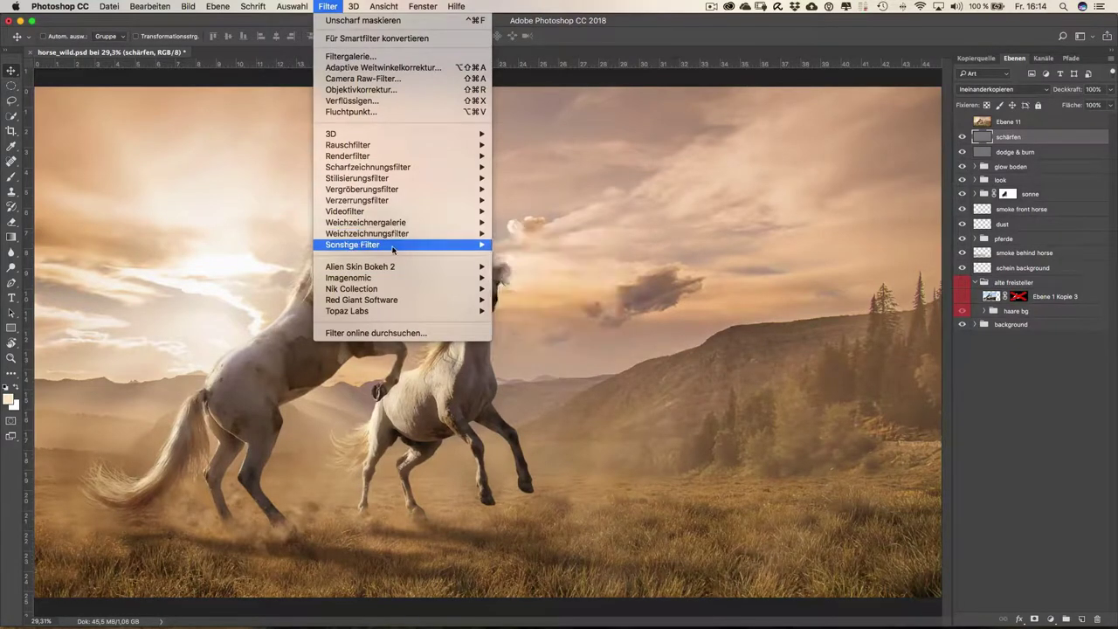
{"action": "mouse_move", "coordinate": [352, 245]}
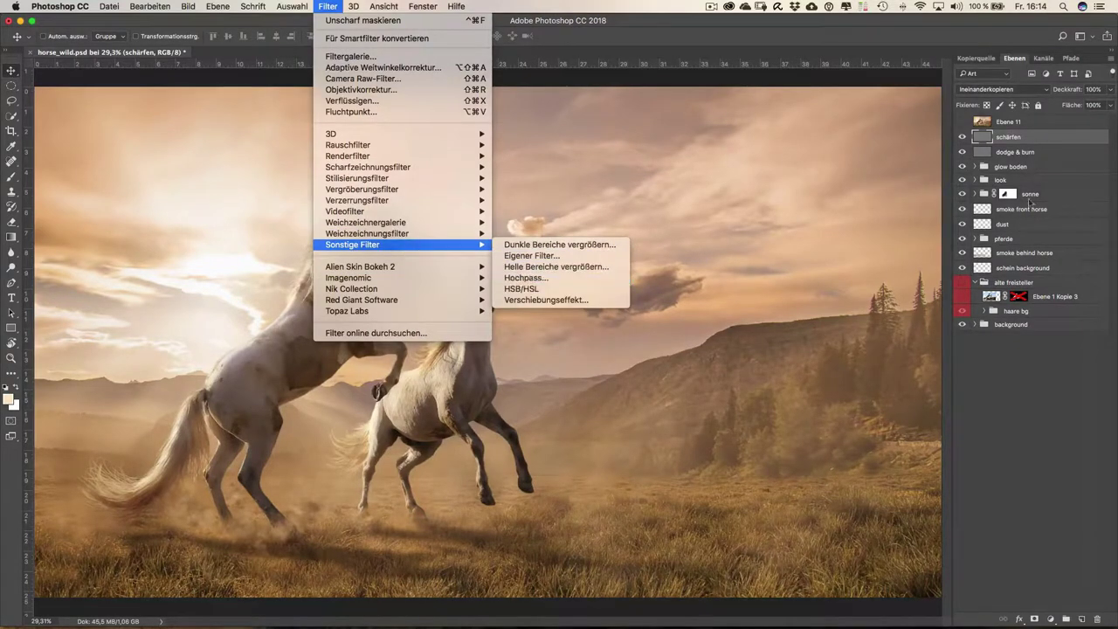
{"action": "left_click", "coordinate": [1068, 139]}
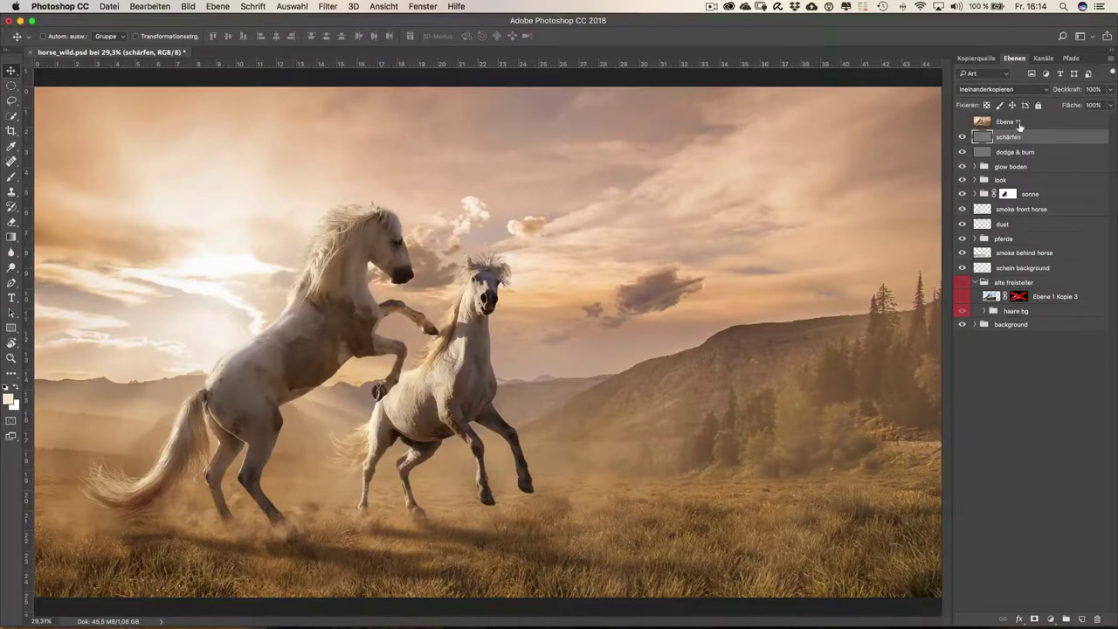
{"action": "left_click", "coordinate": [983, 123]}
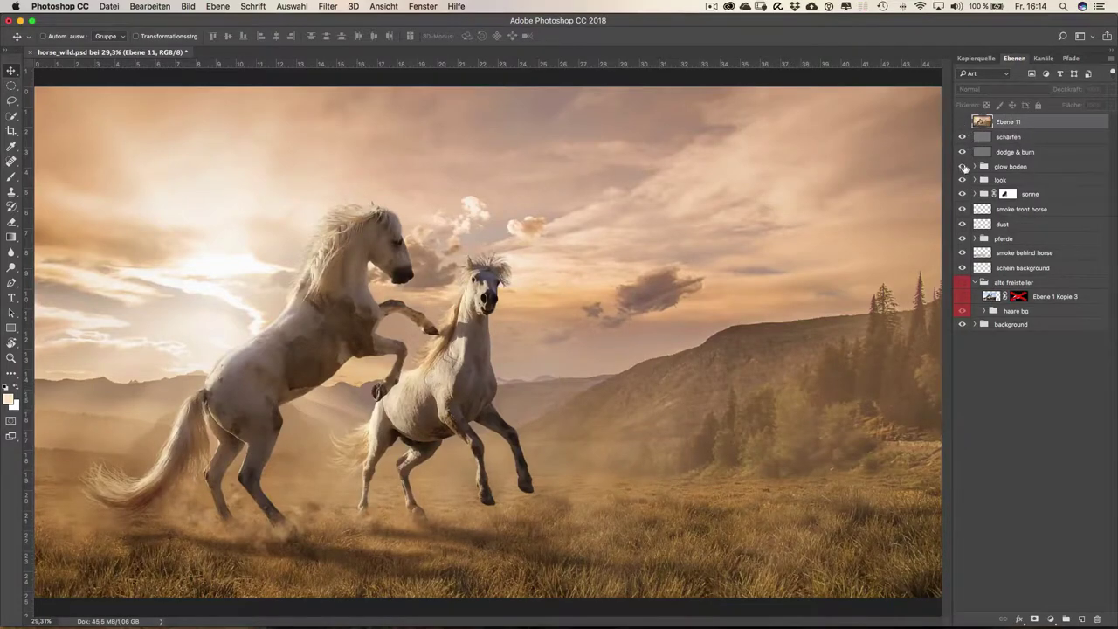
- Make the top Ebene 11 layer visible so every layer of the horse composite shows
{"action": "left_click", "coordinate": [962, 122]}
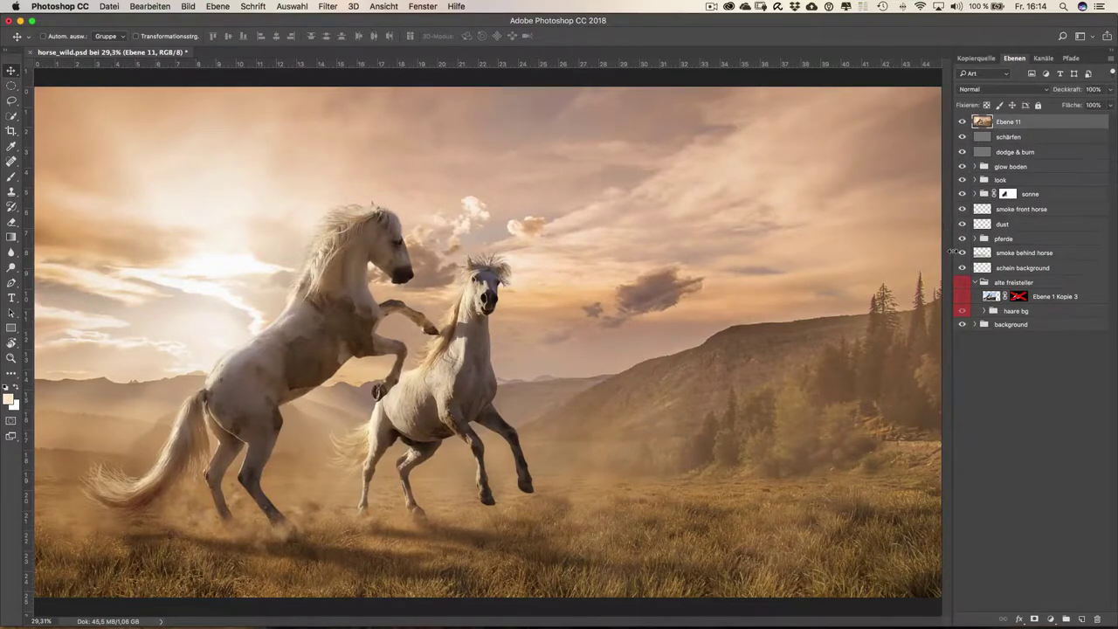